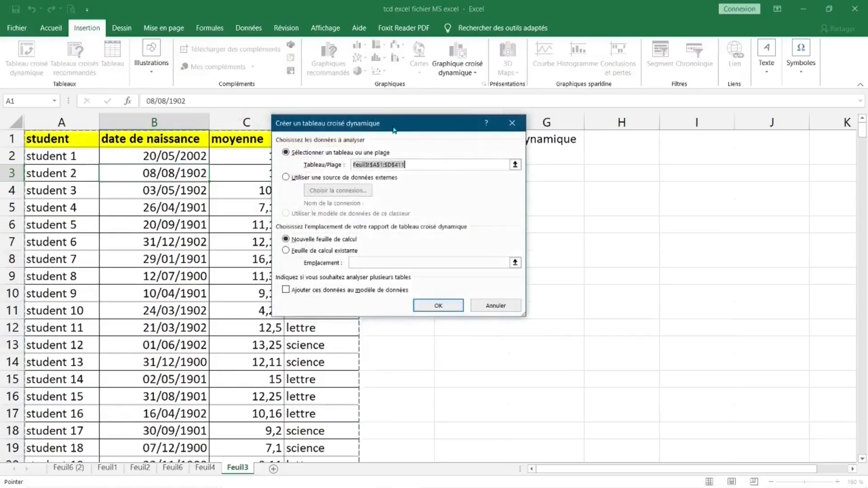
Create a pivot table from the range Feuil3!$A$1:$D$411 on a new worksheet
{"action": "left_click_drag", "start_coordinate": [393, 130], "coordinate": [502, 111]}
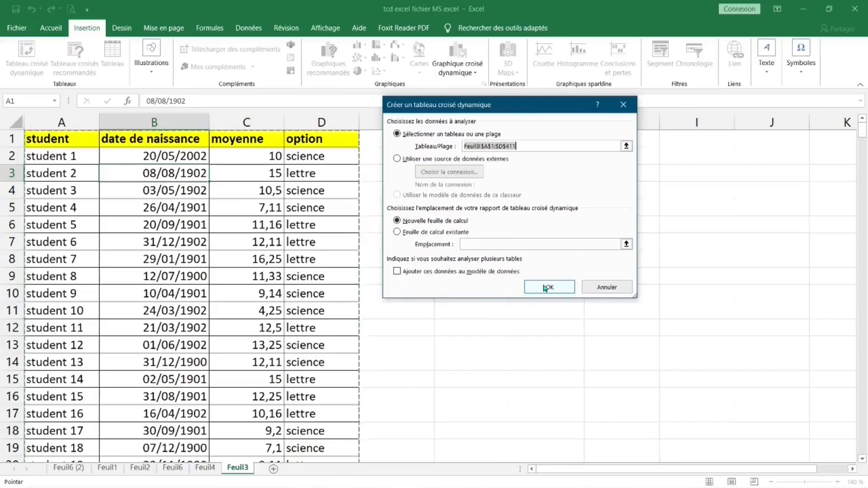
{"action": "left_click", "coordinate": [580, 436]}
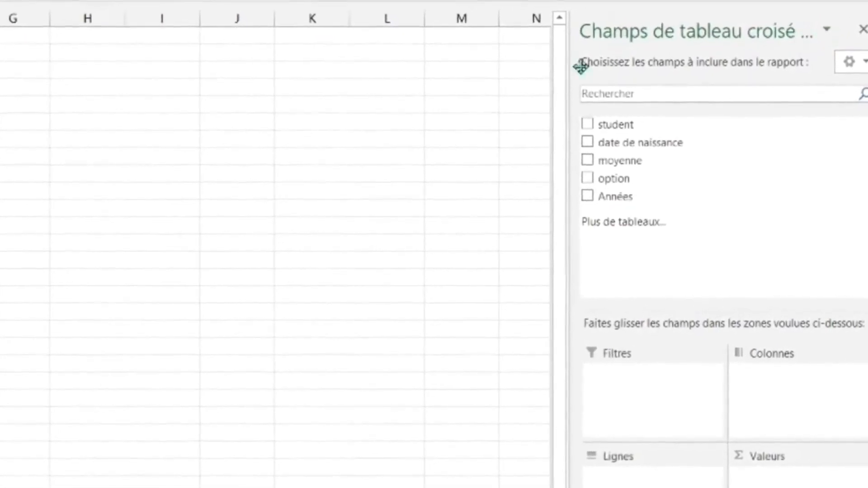
Widen the pivot table field pane and arrange its field and area sections side by side
{"action": "left_click", "coordinate": [828, 29]}
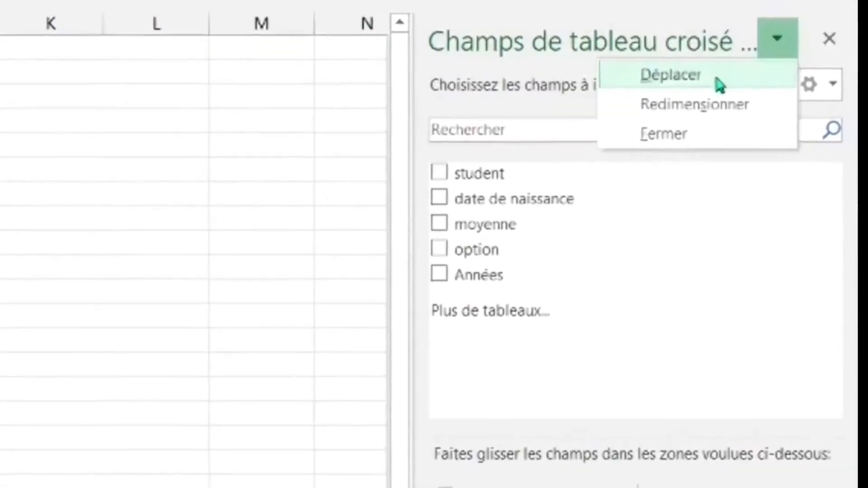
{"action": "left_click", "coordinate": [717, 107]}
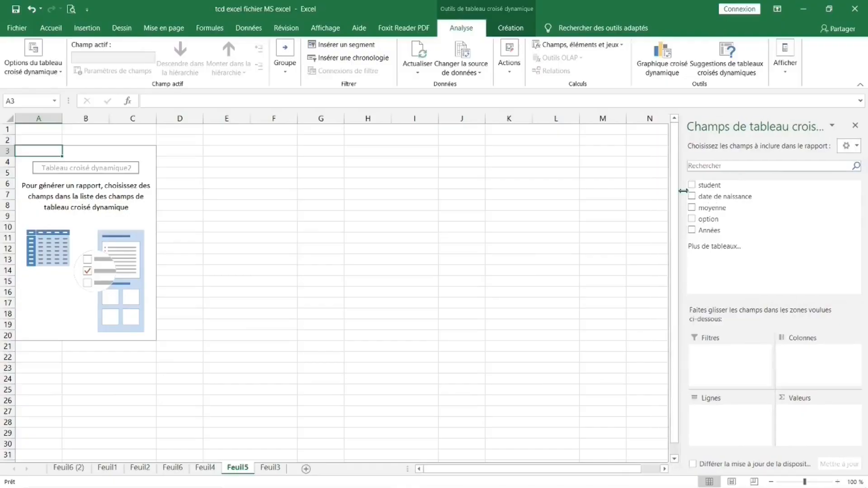
{"action": "left_click_drag", "start_coordinate": [682, 191], "coordinate": [622, 215]}
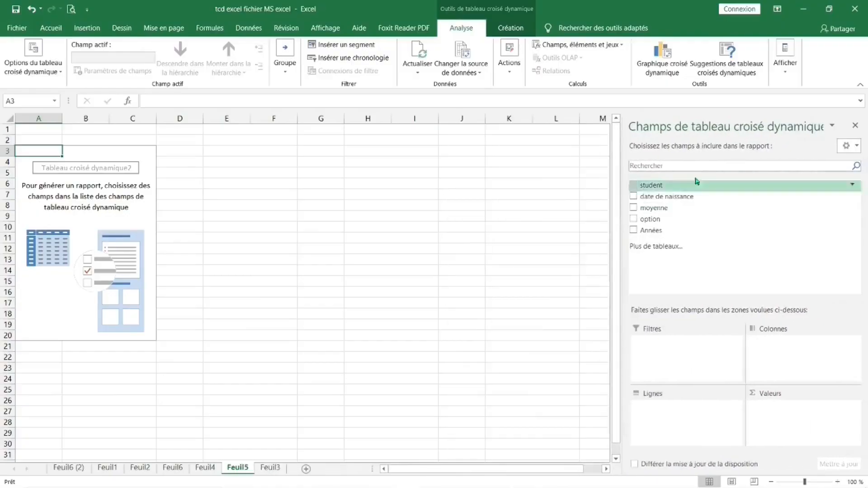
{"action": "left_click", "coordinate": [849, 145]}
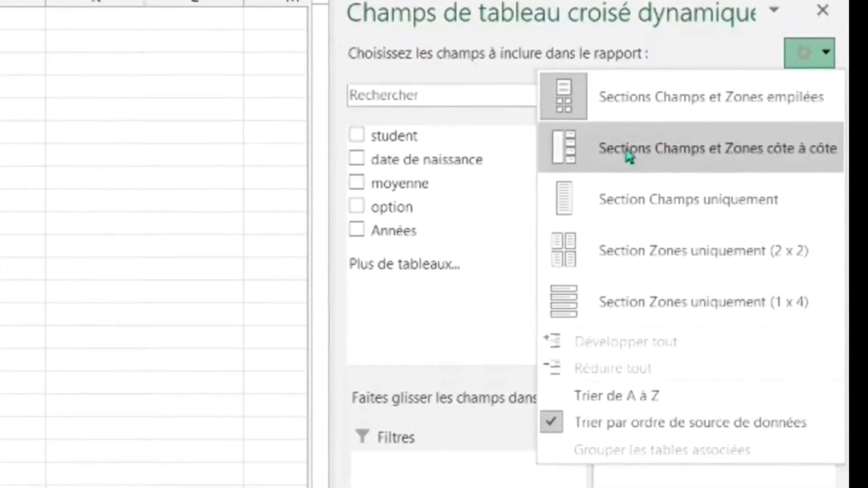
{"action": "left_click", "coordinate": [630, 149]}
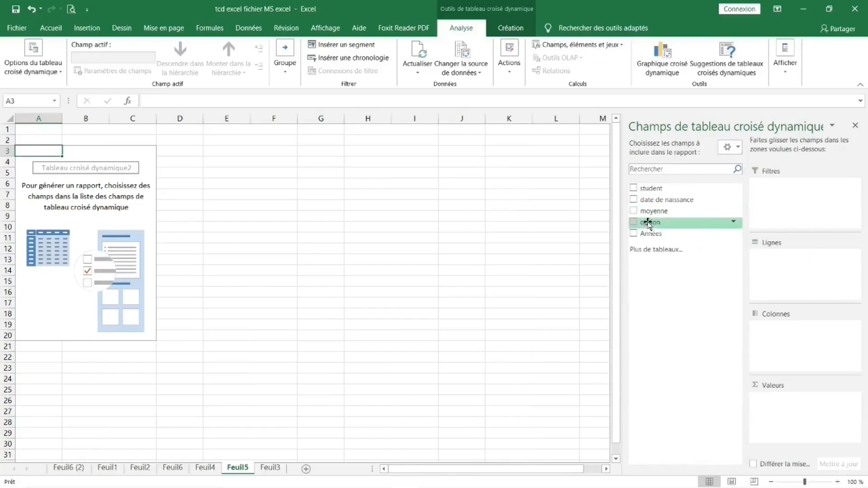
Add the option field to both the rows and the values of the pivot table to count students per option
{"action": "left_click_drag", "start_coordinate": [653, 227], "coordinate": [775, 267]}
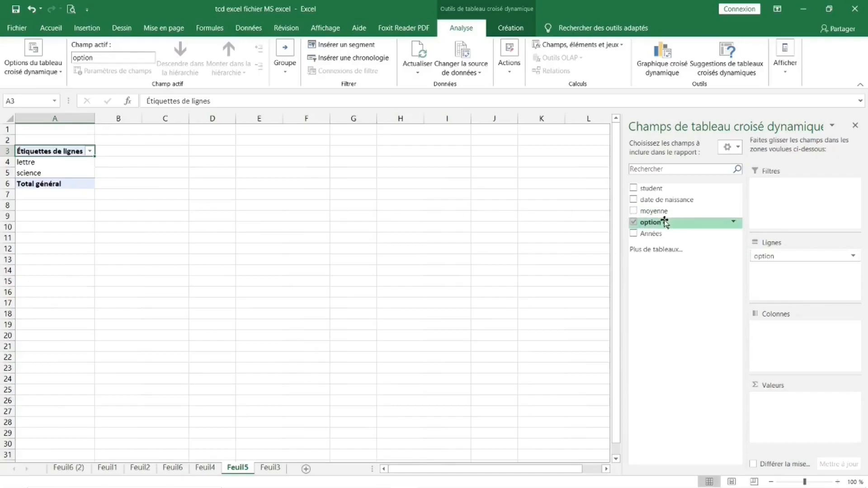
{"action": "left_click_drag", "start_coordinate": [664, 223], "coordinate": [784, 411]}
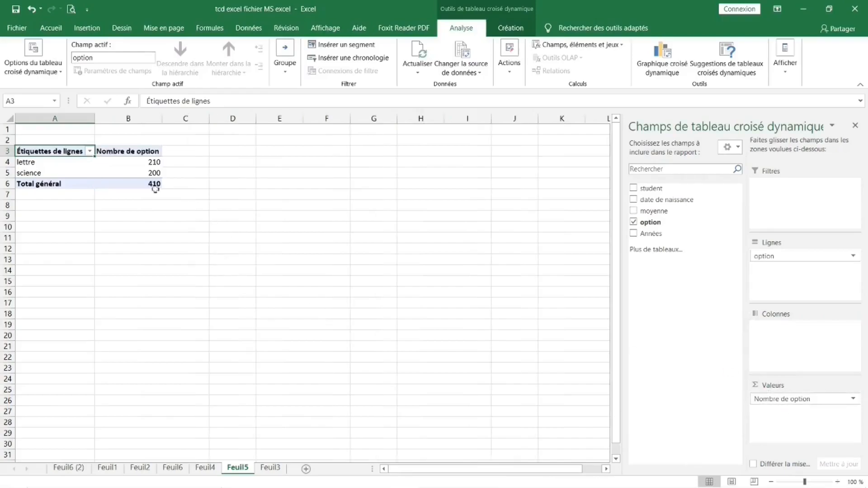
{"action": "mouse_move", "coordinate": [139, 164]}
Collapse the ribbon and examine the pivot table's counts for each option
{"action": "left_click", "coordinate": [177, 222]}
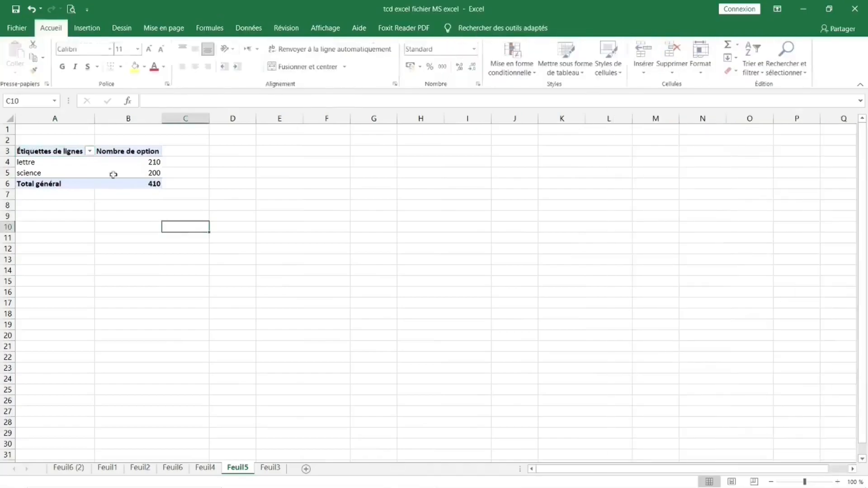
{"action": "left_click", "coordinate": [40, 140]}
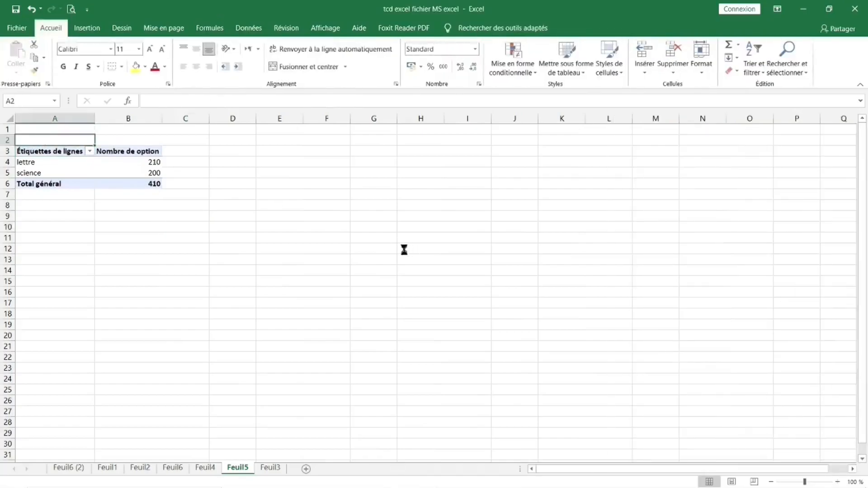
{"action": "scroll", "coordinate": [405, 250], "scroll_direction": "up", "scroll_amount": 10}
{"action": "scroll", "coordinate": [226, 226], "scroll_direction": "up", "scroll_amount": 2}
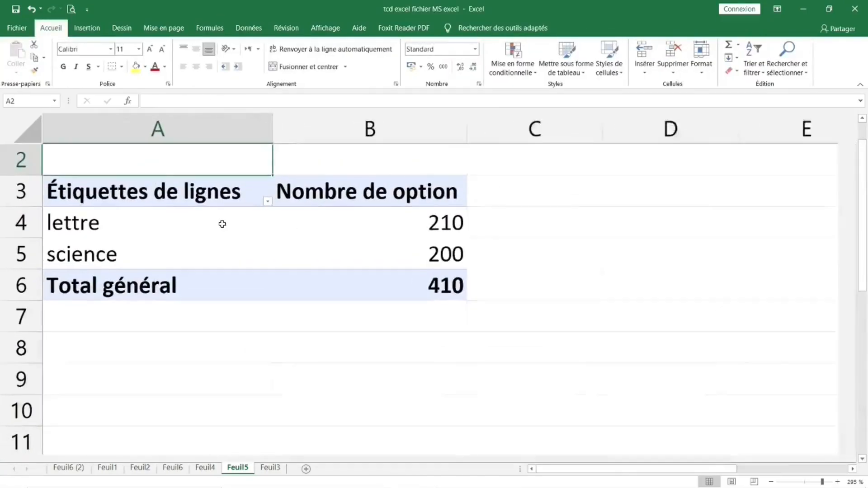
{"action": "double_click", "coordinate": [56, 30]}
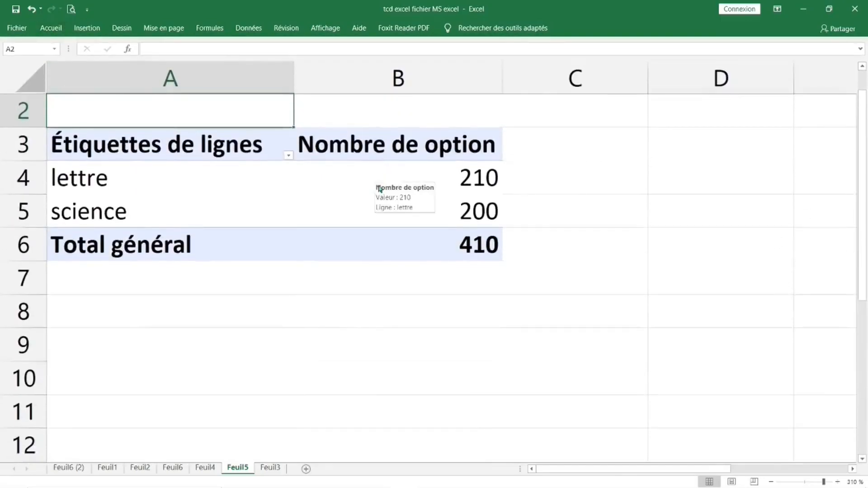
{"action": "scroll", "coordinate": [383, 179], "scroll_direction": "down", "scroll_amount": 8}
{"action": "scroll", "coordinate": [372, 185], "scroll_direction": "down", "scroll_amount": 10}
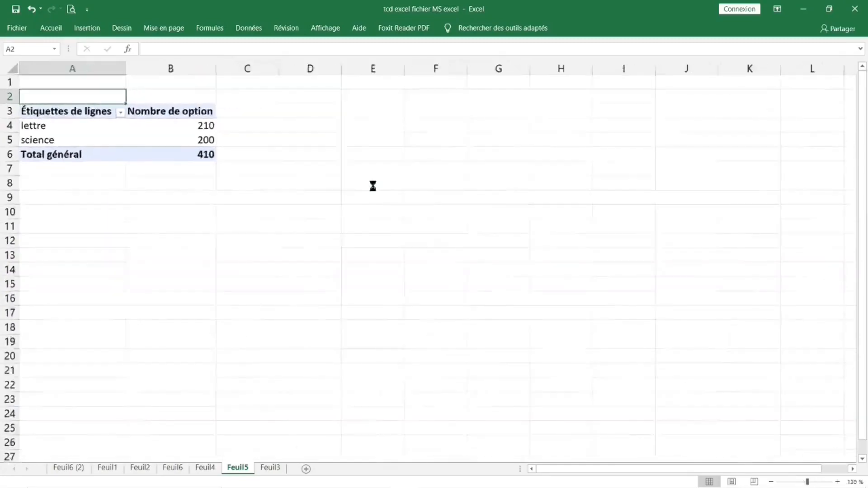
{"action": "scroll", "coordinate": [372, 187], "scroll_direction": "up", "scroll_amount": 5}
{"action": "scroll", "coordinate": [372, 187], "scroll_direction": "up", "scroll_amount": 1}
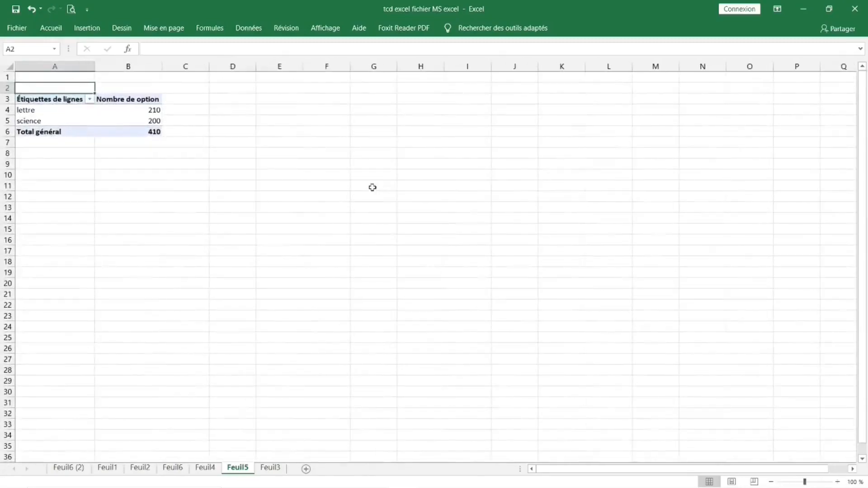
Add date de naissance to the pivot table's columns and swap Années into the rows and option into the columns
{"action": "left_click", "coordinate": [122, 121]}
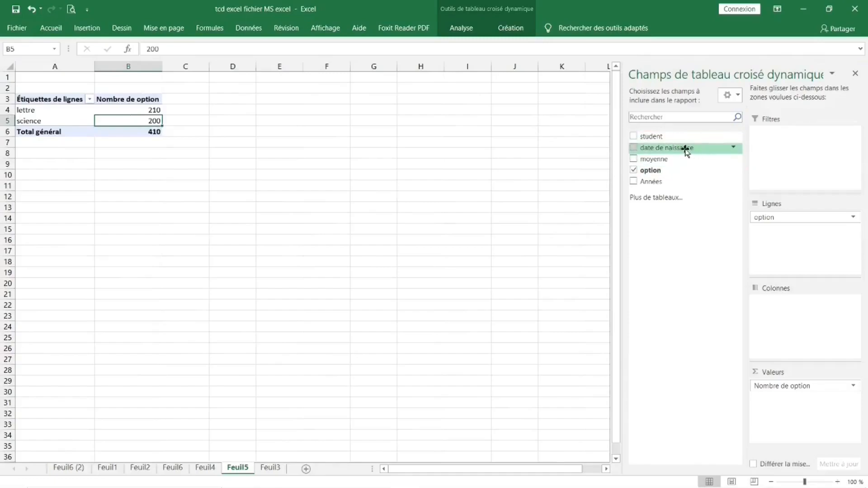
{"action": "left_click_drag", "start_coordinate": [686, 151], "coordinate": [781, 304]}
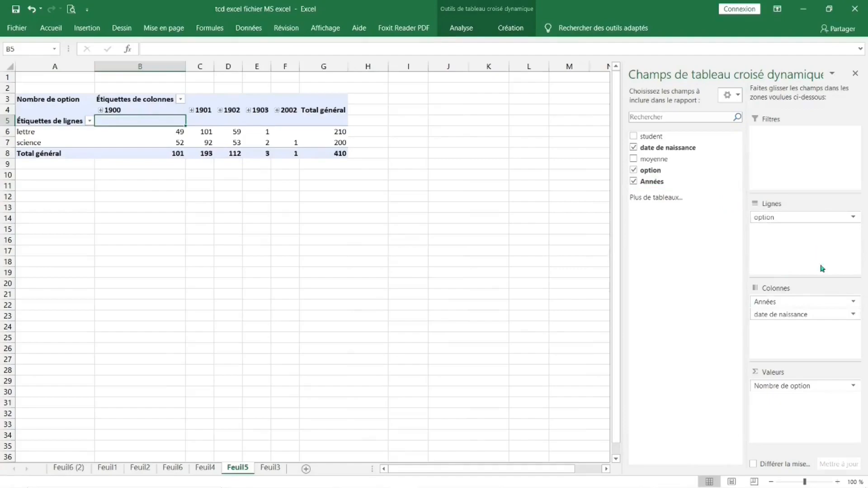
{"action": "left_click_drag", "start_coordinate": [798, 306], "coordinate": [782, 315]}
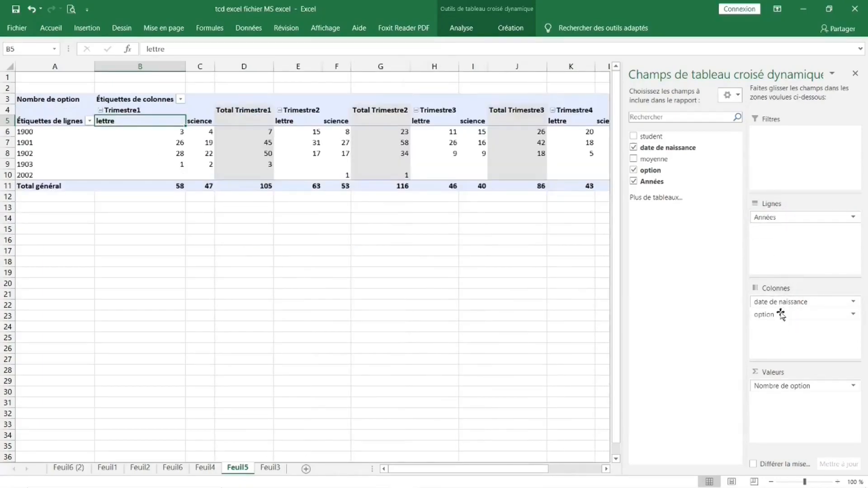
Remove the quarterly date de naissance field from the pivot table's columns
{"action": "left_click", "coordinate": [203, 263]}
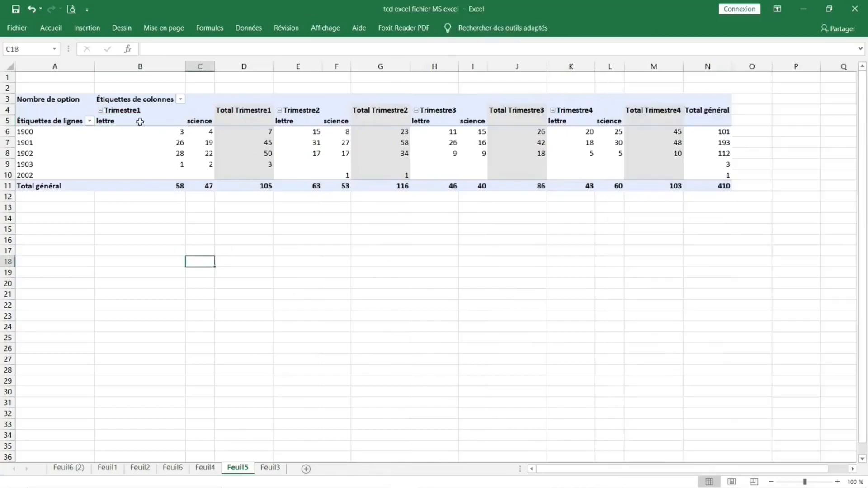
{"action": "left_click", "coordinate": [119, 112]}
{"action": "left_click", "coordinate": [36, 134]}
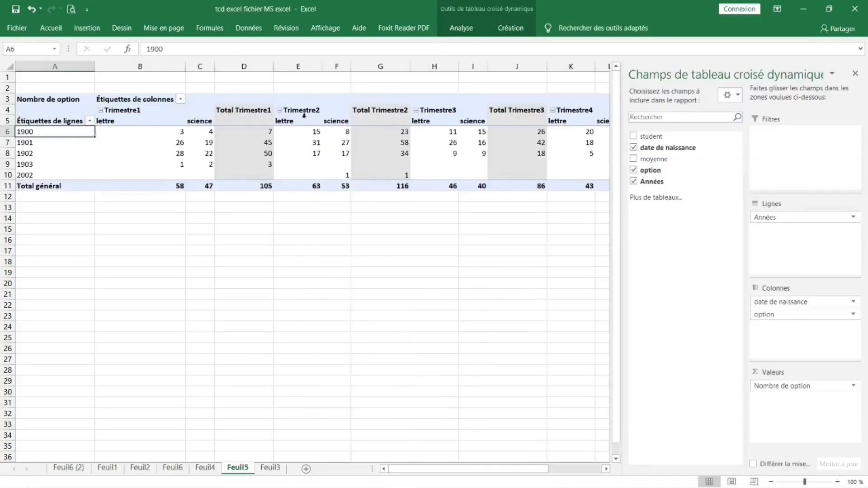
{"action": "left_click", "coordinate": [425, 270]}
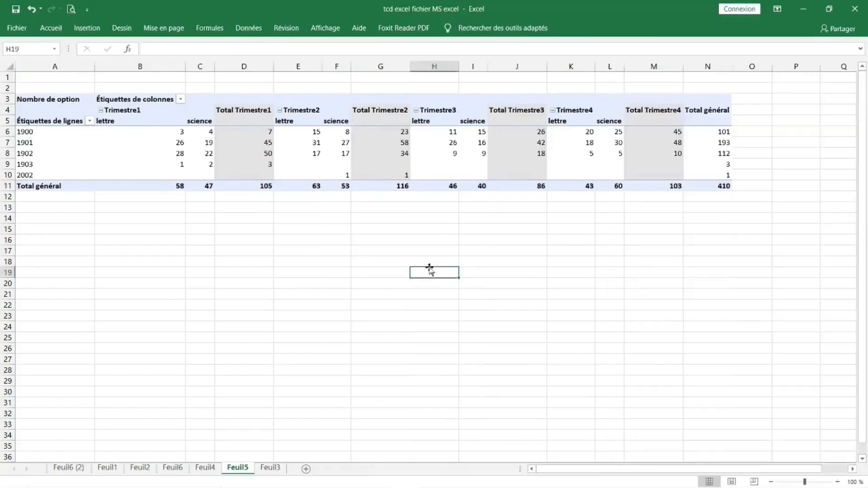
{"action": "left_click", "coordinate": [334, 139]}
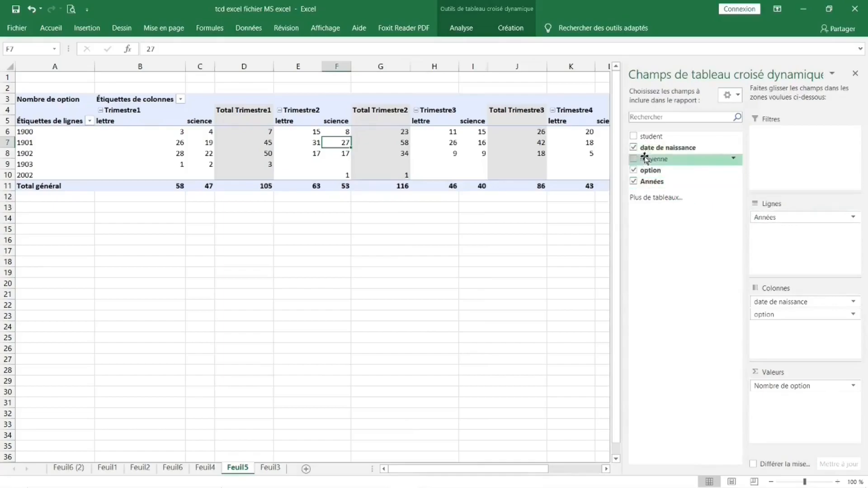
{"action": "left_click", "coordinate": [633, 148]}
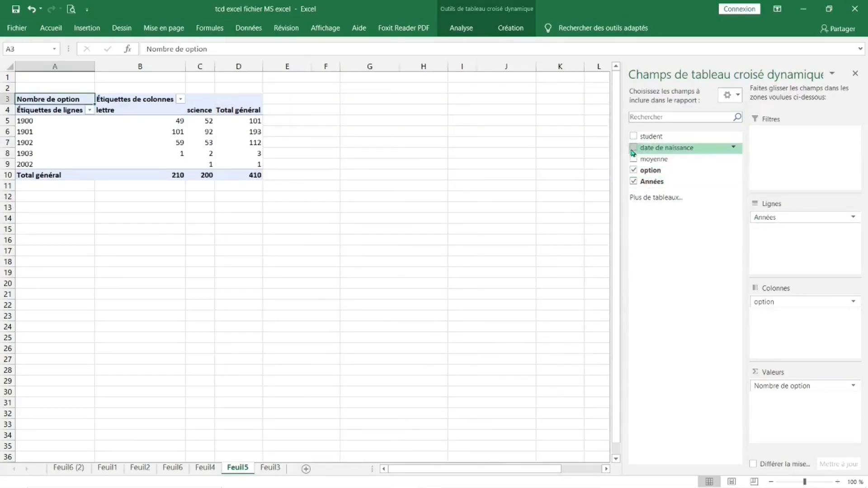
Extract the source records behind the 2002 row's grand total to a new detail sheet
{"action": "left_click", "coordinate": [43, 125]}
{"action": "left_click", "coordinate": [60, 135]}
{"action": "left_click", "coordinate": [55, 122]}
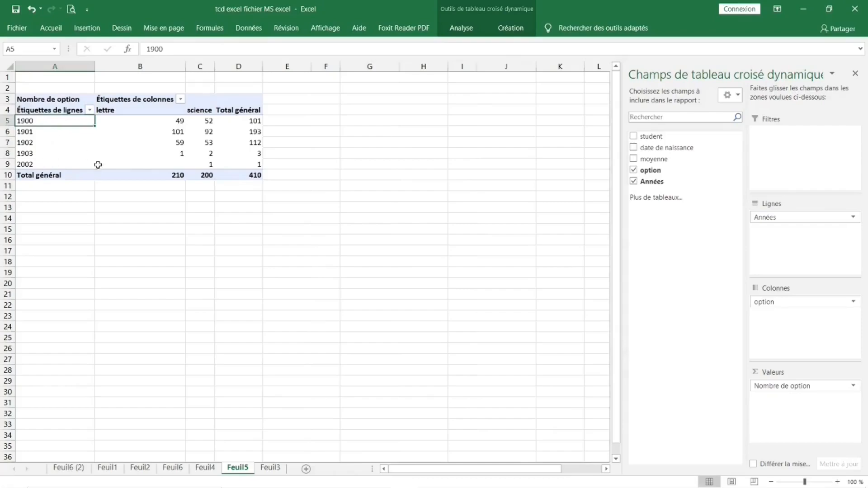
{"action": "left_click", "coordinate": [199, 219]}
{"action": "left_click", "coordinate": [199, 164]}
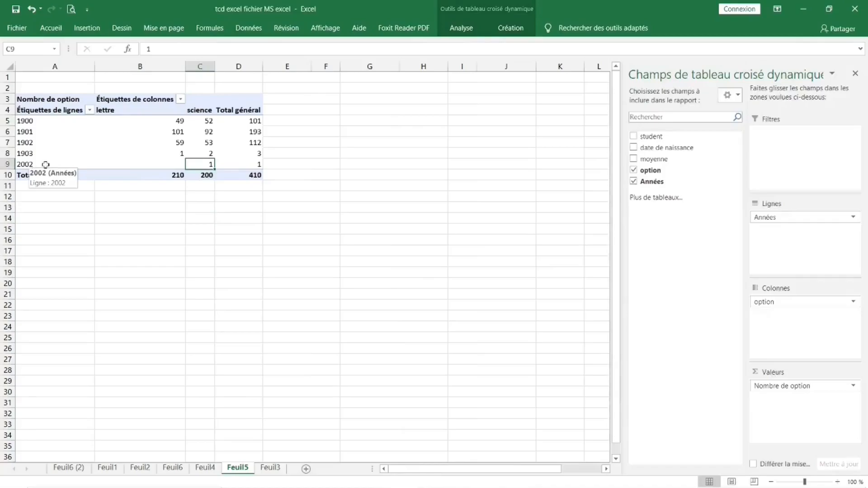
{"action": "left_click", "coordinate": [247, 165]}
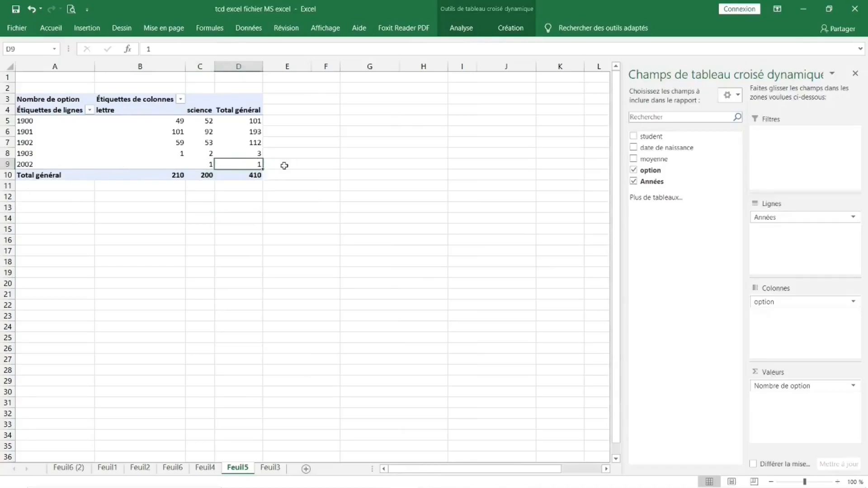
{"action": "mouse_move", "coordinate": [239, 163]}
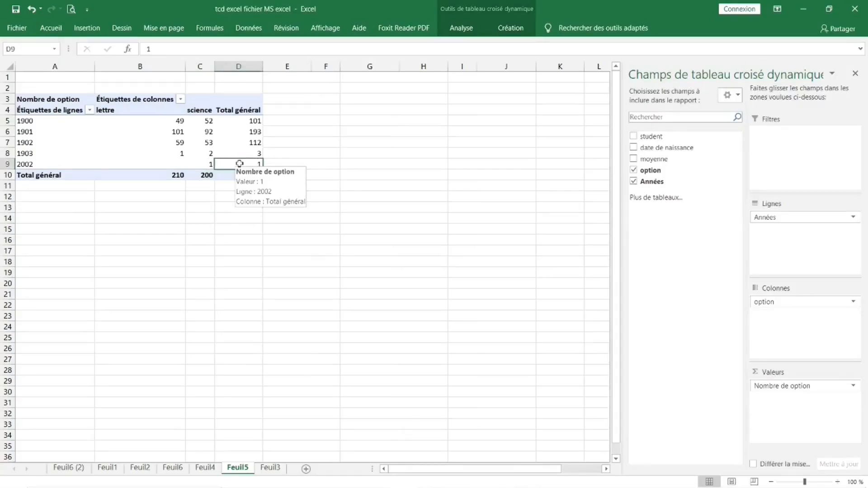
{"action": "double_click", "coordinate": [239, 164]}
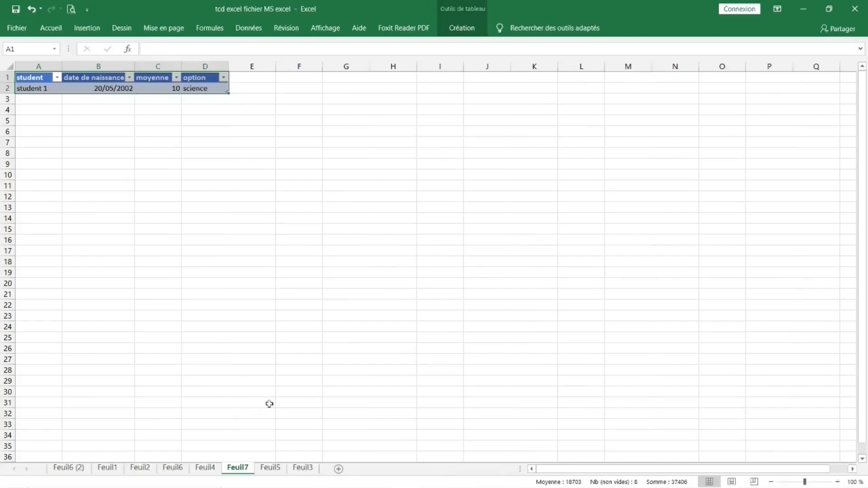
On sheet Feuil3, correct student 1's date of birth in B2 by replacing the last digit of the year with 0
{"action": "left_click", "coordinate": [107, 469]}
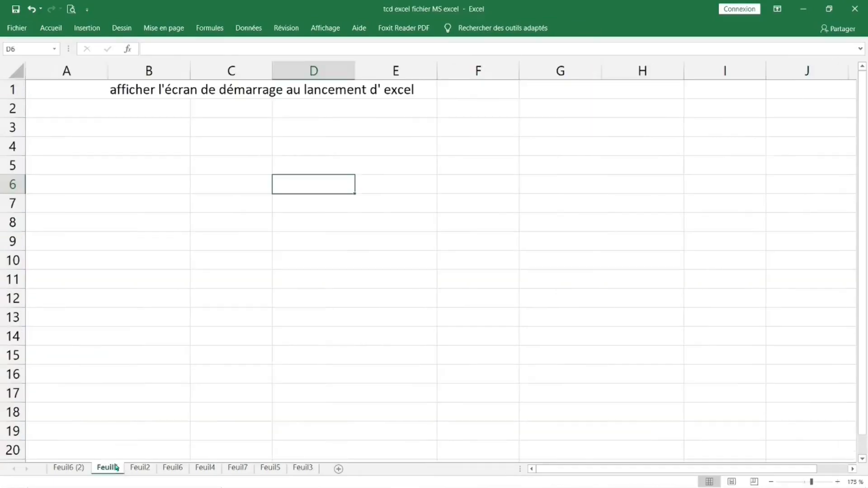
{"action": "left_click", "coordinate": [290, 470]}
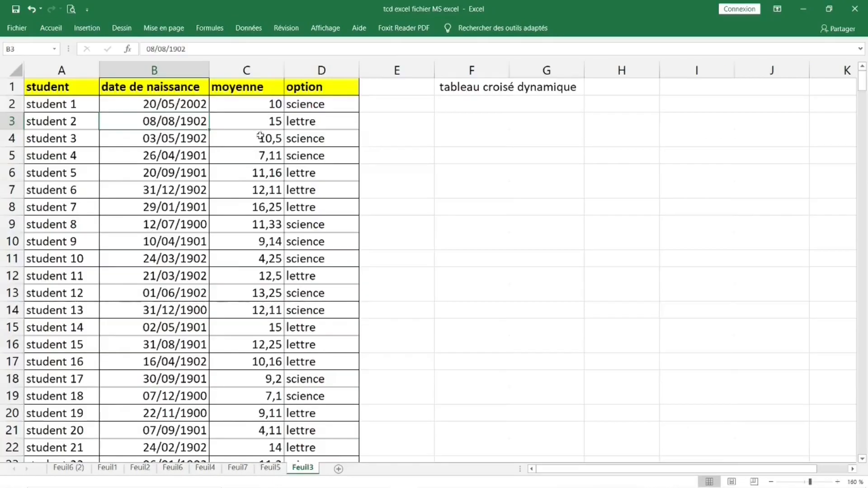
{"action": "left_click", "coordinate": [191, 101]}
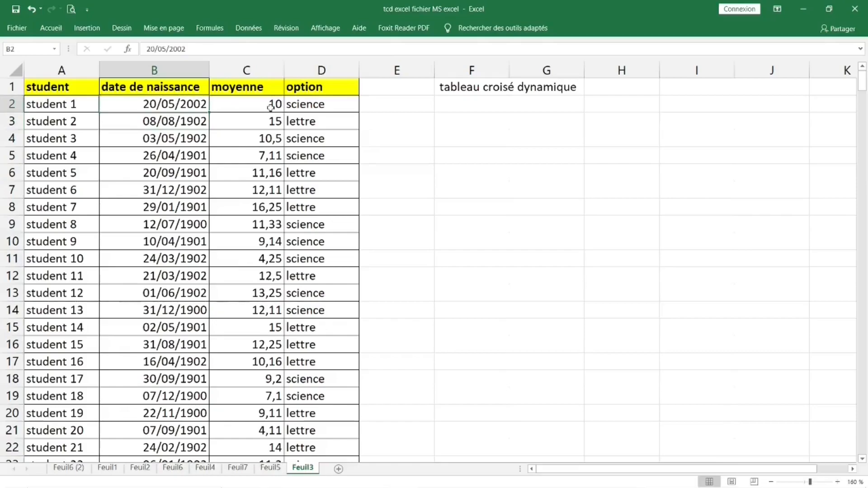
{"action": "double_click", "coordinate": [189, 104]}
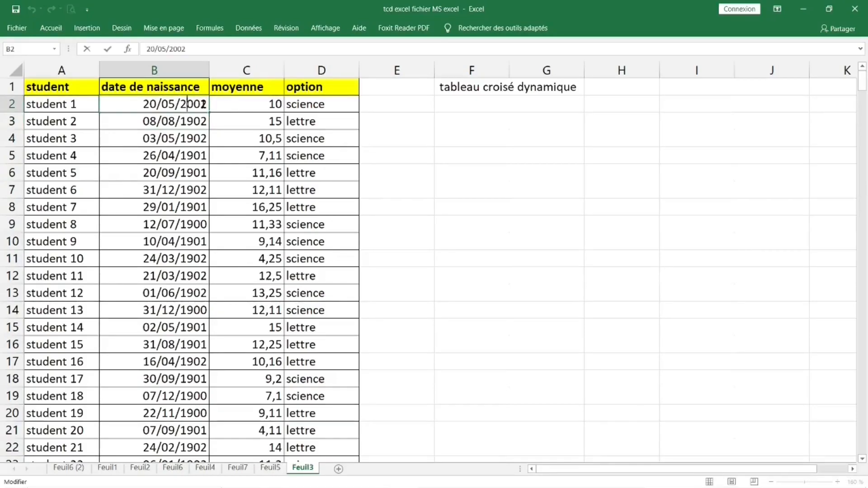
{"action": "left_click_drag", "start_coordinate": [201, 104], "coordinate": [217, 106]}
{"action": "key", "text": "BackSpace"}
{"action": "type", "text": "0"}
{"action": "key", "text": "Return"}
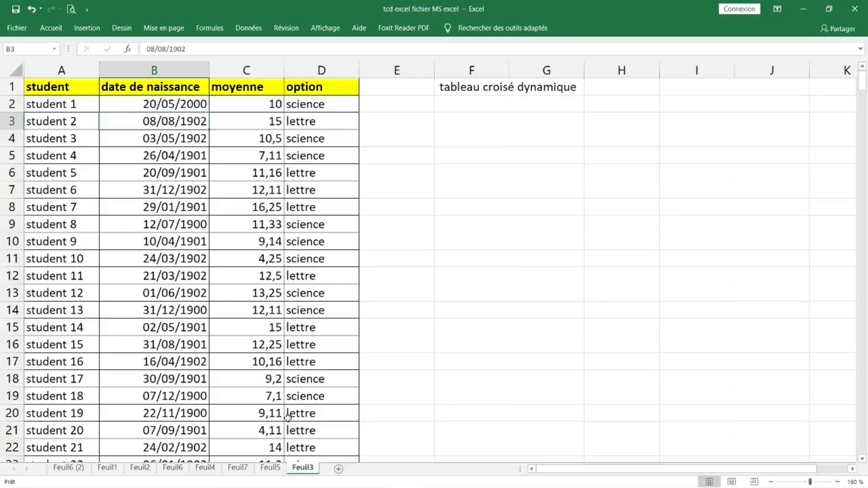
Insert a pivot table on a new worksheet using Feuil3's student data range A1:D411 as the source
{"action": "left_click", "coordinate": [207, 292]}
{"action": "left_click", "coordinate": [167, 154]}
{"action": "left_click", "coordinate": [87, 28]}
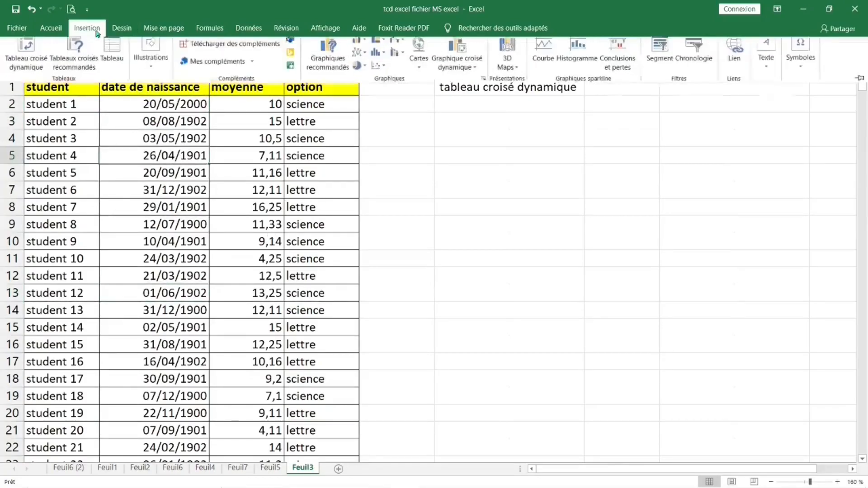
{"action": "left_click", "coordinate": [41, 54]}
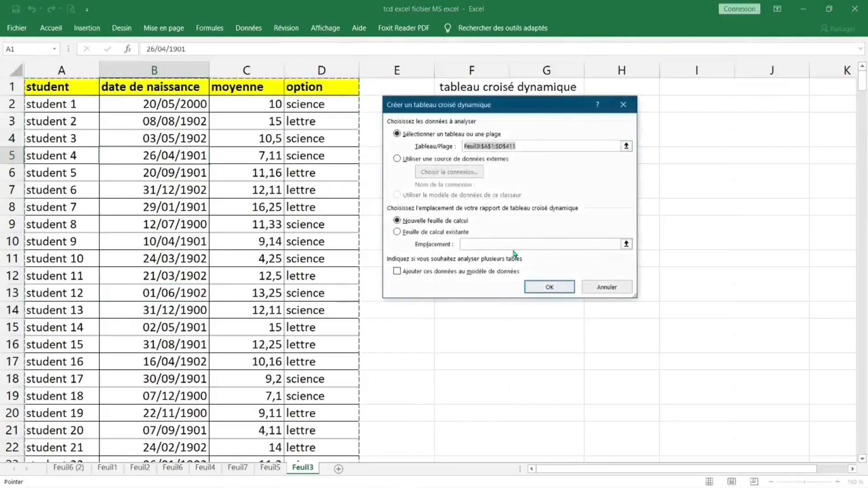
{"action": "left_click", "coordinate": [548, 287]}
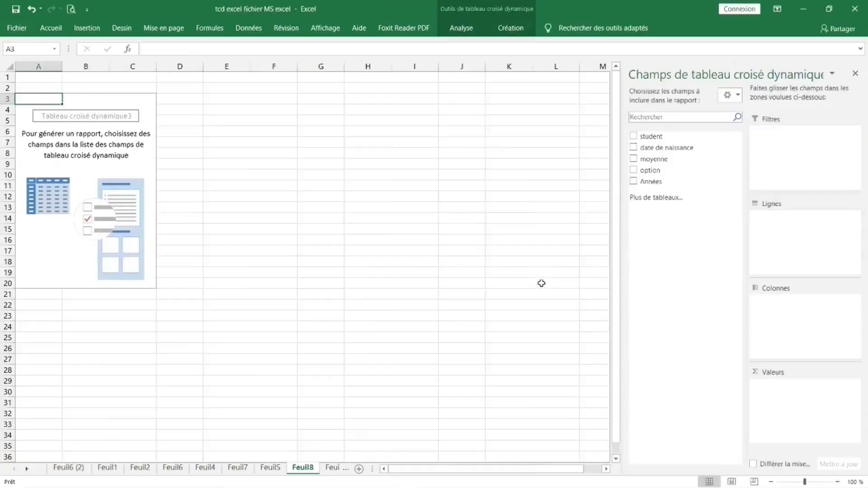
Lay out the pivot table with only Années in the rows and the count of student as values, discarding the date de naissance field
{"action": "left_click_drag", "start_coordinate": [686, 153], "coordinate": [780, 313]}
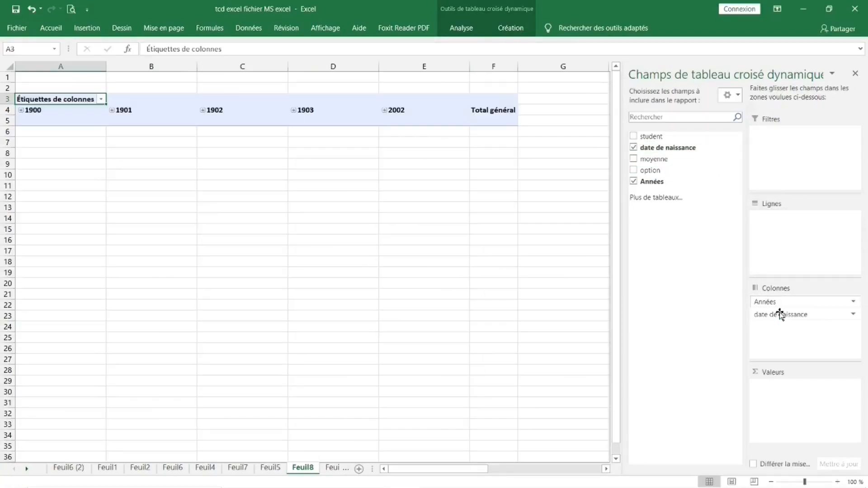
{"action": "left_click", "coordinate": [793, 314]}
{"action": "left_click_drag", "start_coordinate": [793, 314], "coordinate": [656, 316]}
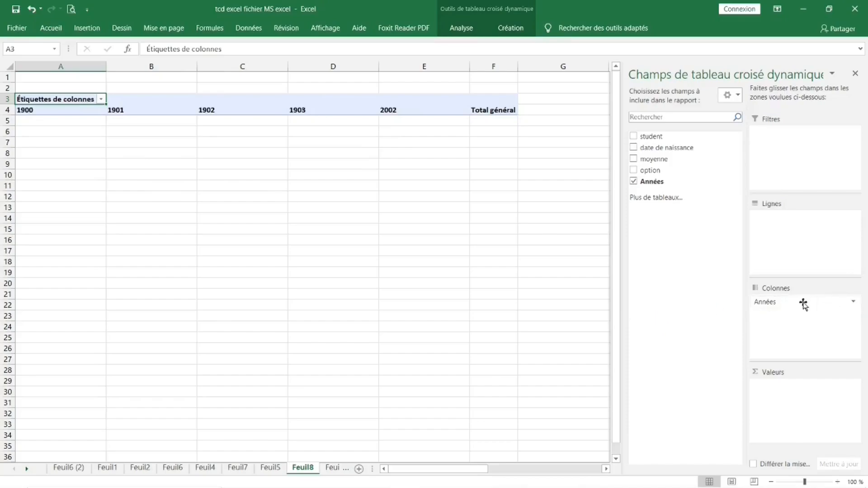
{"action": "left_click_drag", "start_coordinate": [801, 304], "coordinate": [795, 230]}
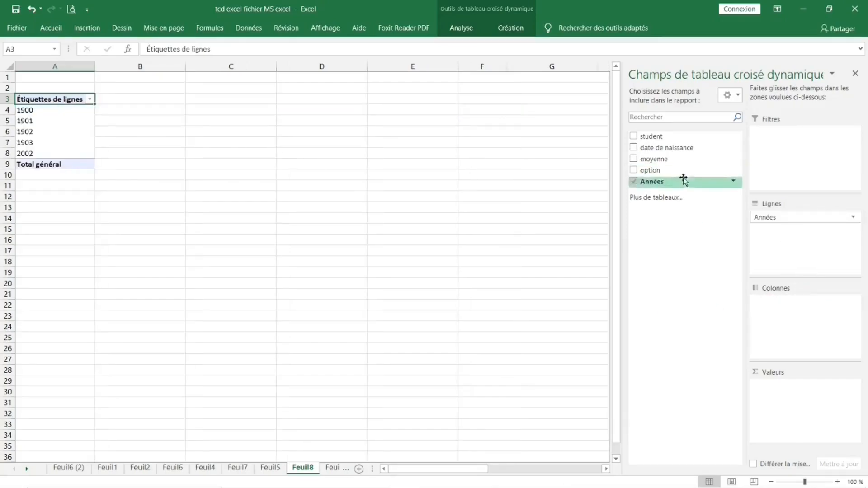
{"action": "left_click_drag", "start_coordinate": [674, 135], "coordinate": [792, 405]}
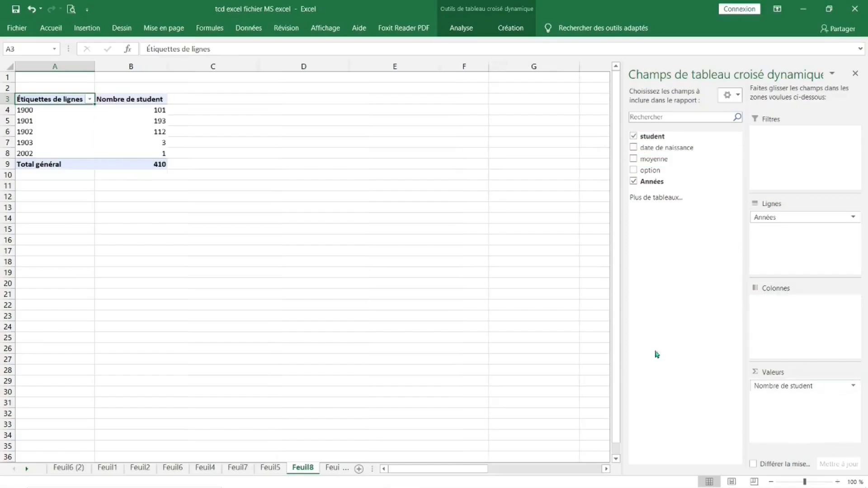
Refresh the pivot table so the 2002 row reflects the corrected date of birth in the source
{"action": "left_click", "coordinate": [143, 154]}
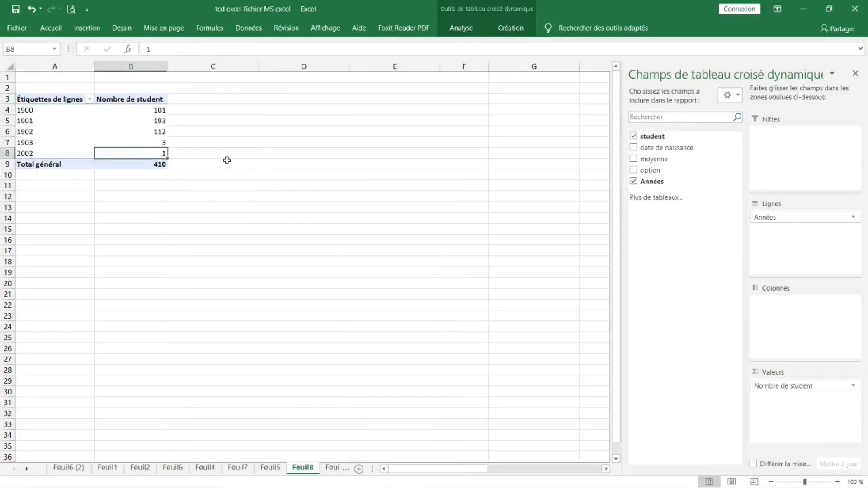
{"action": "mouse_move", "coordinate": [126, 153]}
{"action": "right_click", "coordinate": [122, 155]}
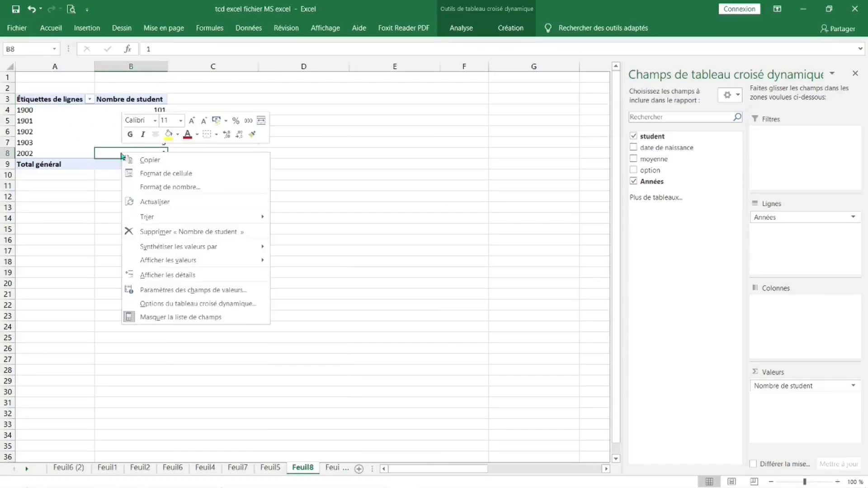
{"action": "left_click", "coordinate": [155, 202]}
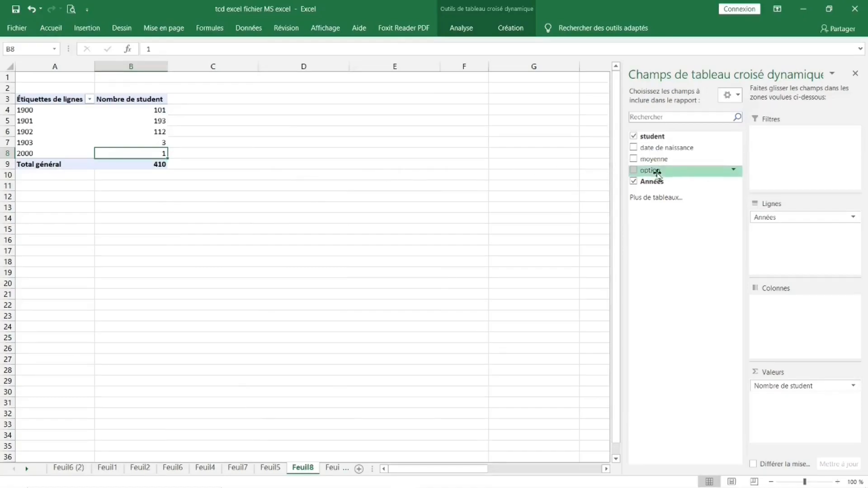
Replace the pivot table's birth-year layout with moyenne in the rows and the count of student as values
{"action": "left_click", "coordinate": [634, 182]}
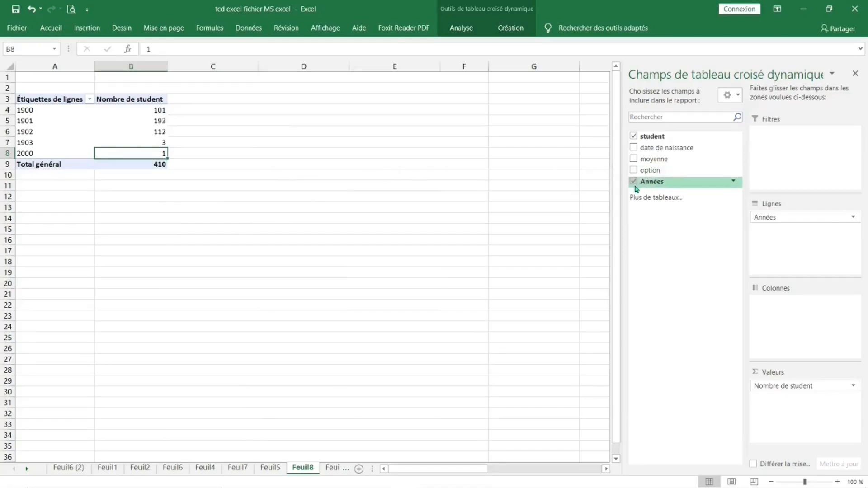
{"action": "left_click", "coordinate": [633, 136]}
{"action": "left_click_drag", "start_coordinate": [662, 162], "coordinate": [781, 232]}
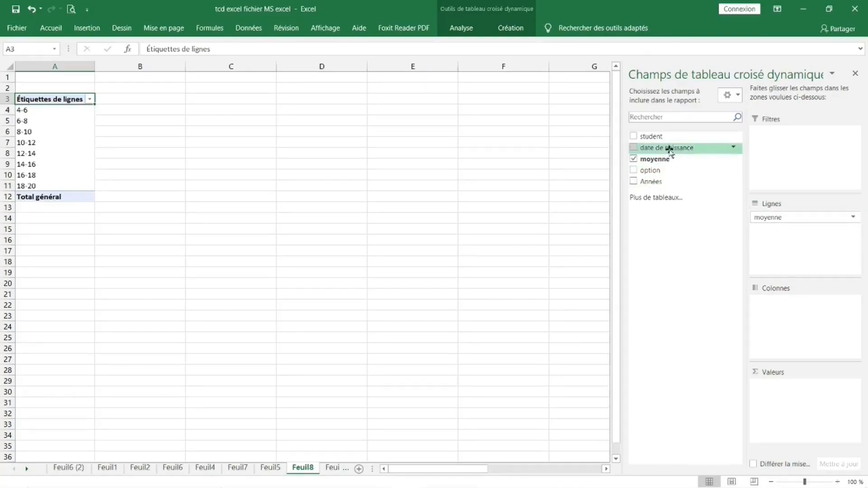
{"action": "left_click_drag", "start_coordinate": [662, 140], "coordinate": [793, 389]}
{"action": "left_click", "coordinate": [48, 121]}
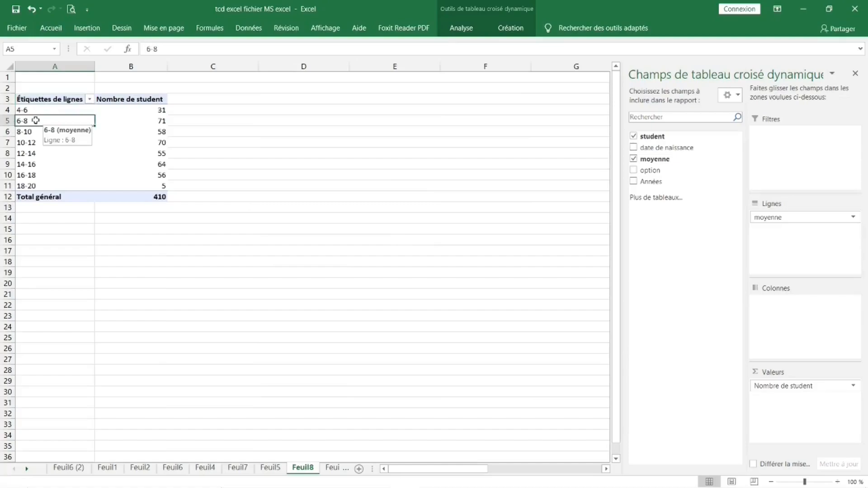
{"action": "right_click", "coordinate": [36, 121]}
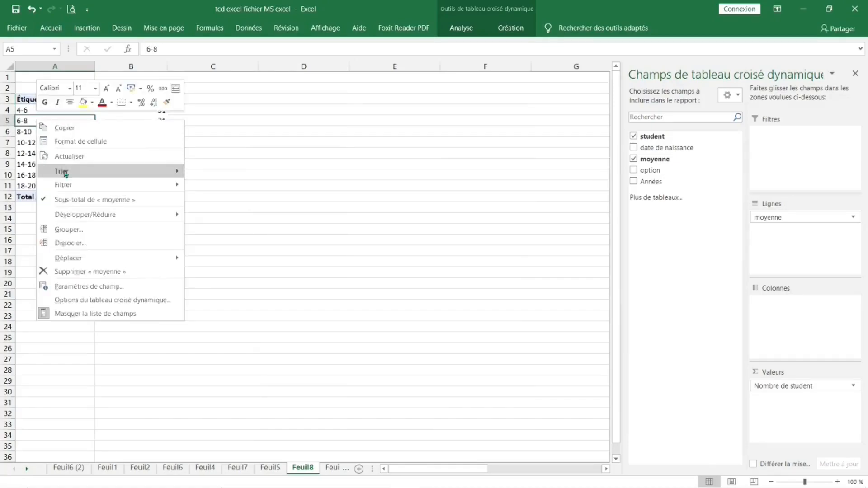
{"action": "mouse_move", "coordinate": [90, 217]}
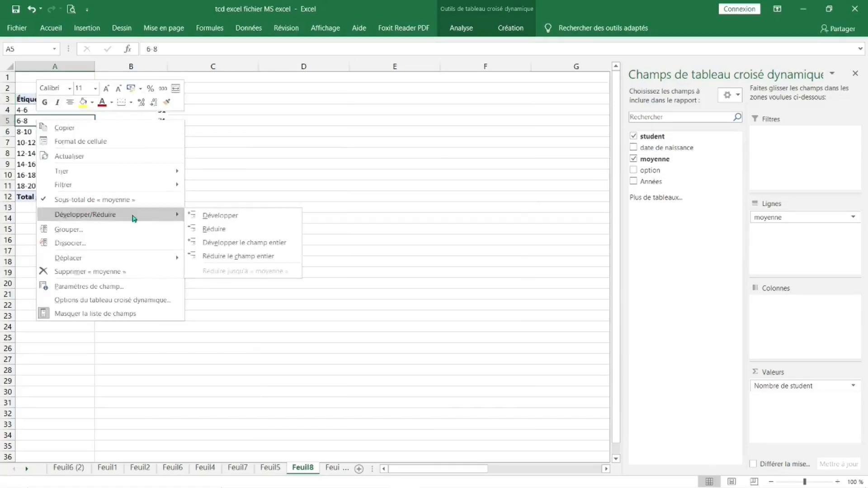
{"action": "left_click", "coordinate": [221, 216]}
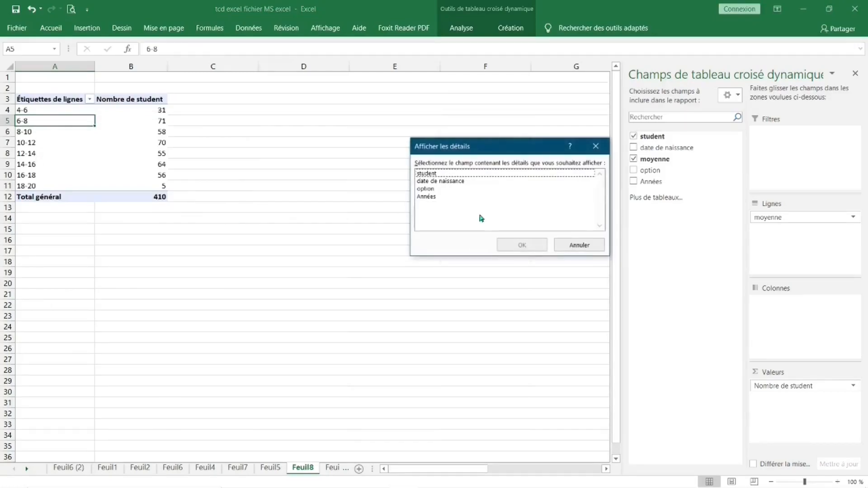
{"action": "left_click_drag", "start_coordinate": [520, 153], "coordinate": [429, 148]}
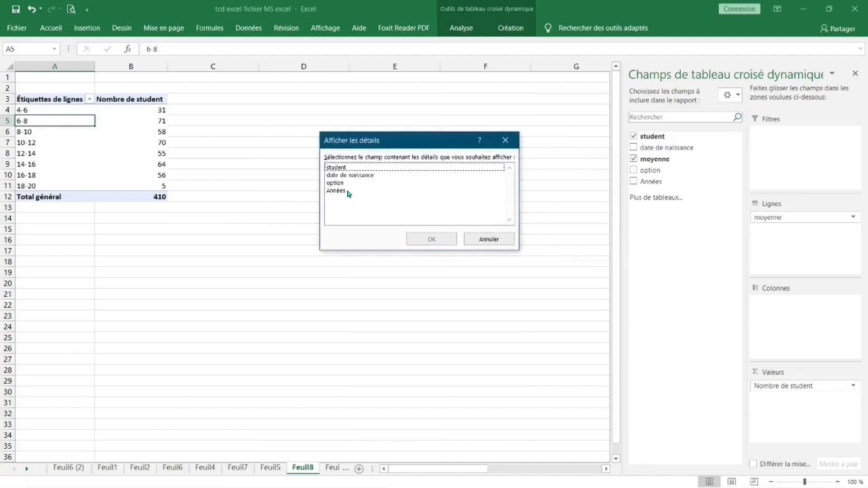
{"action": "left_click", "coordinate": [487, 241]}
Ungroup the moyenne intervals in the pivot table's row labels
{"action": "right_click", "coordinate": [52, 127]}
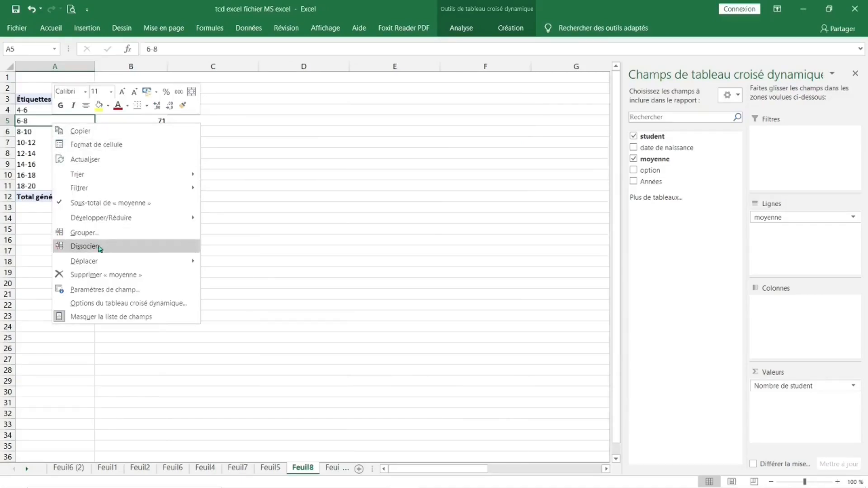
{"action": "left_click", "coordinate": [84, 246]}
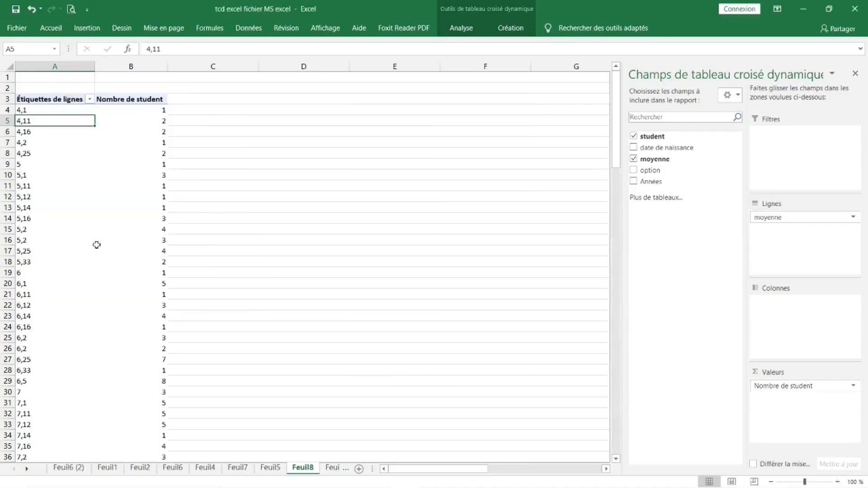
{"action": "left_click", "coordinate": [78, 207]}
{"action": "left_click", "coordinate": [53, 165]}
{"action": "left_click", "coordinate": [68, 135]}
Group the moyenne row labels into intervals of 5, giving 4-9, 9-14 and 14-19
{"action": "left_click", "coordinate": [51, 131]}
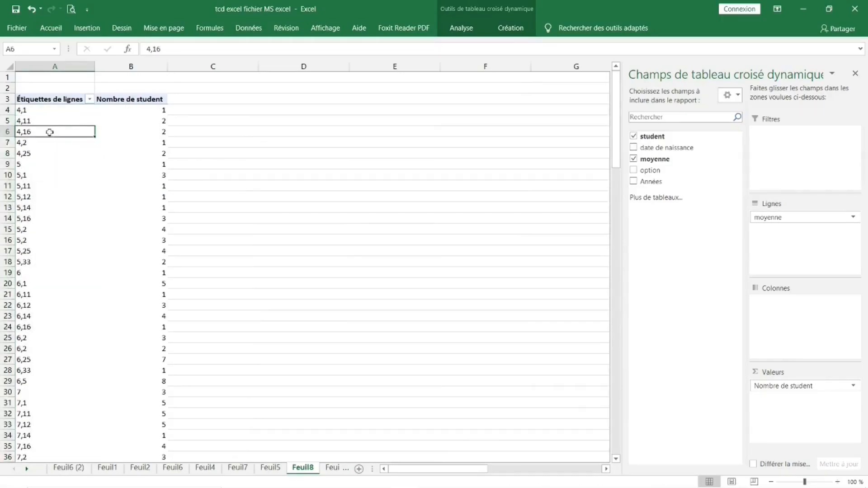
{"action": "right_click", "coordinate": [51, 134]}
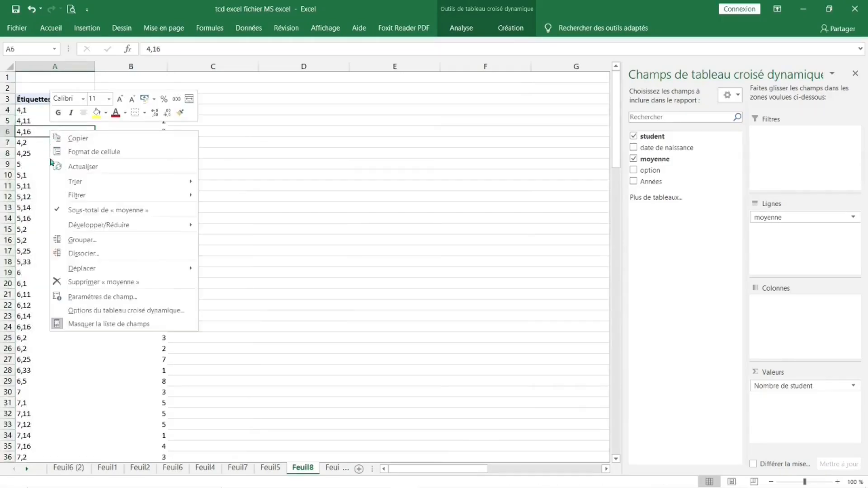
{"action": "left_click", "coordinate": [83, 239]}
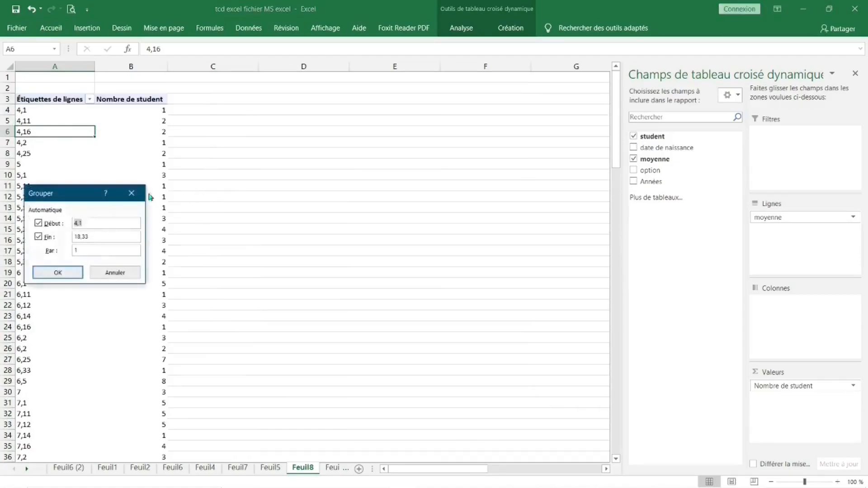
{"action": "left_click_drag", "start_coordinate": [72, 194], "coordinate": [311, 131]}
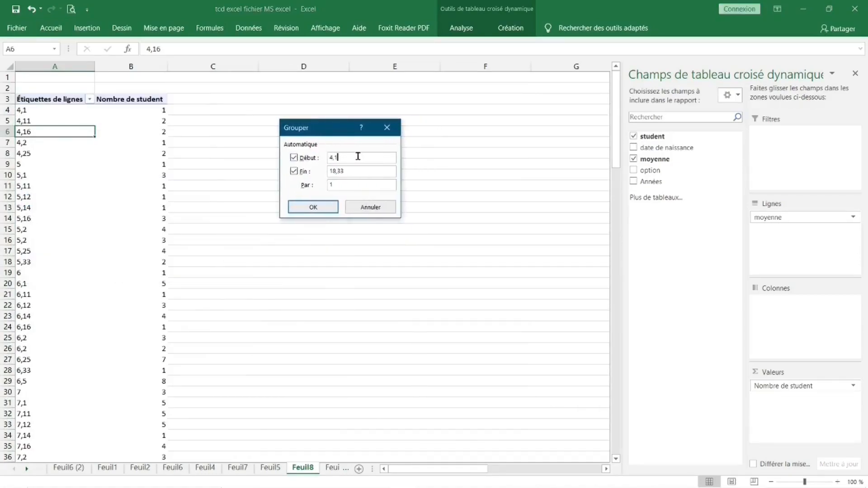
{"action": "left_click_drag", "start_coordinate": [357, 156], "coordinate": [319, 157]}
{"action": "left_click_drag", "start_coordinate": [359, 171], "coordinate": [318, 172]}
{"action": "type", "text": "1"}
{"action": "left_click", "coordinate": [339, 185]}
{"action": "left_click", "coordinate": [320, 207]}
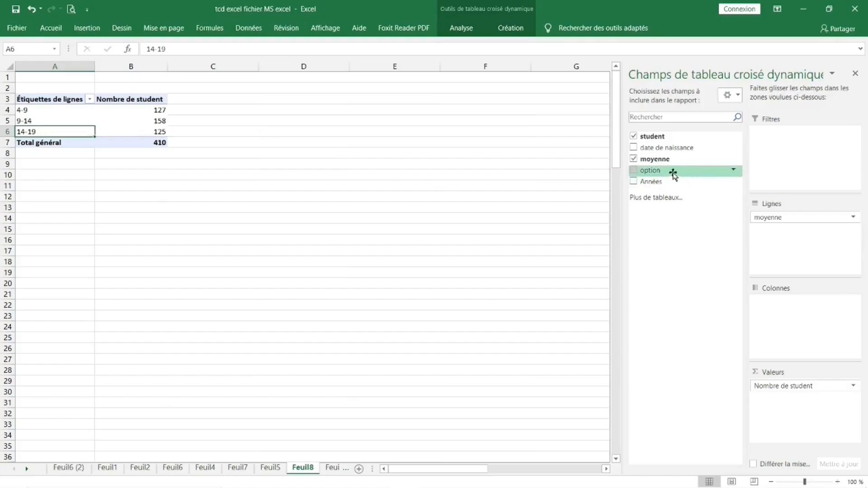
Add option to the pivot table's columns and review the student counts per moyenne interval
{"action": "left_click_drag", "start_coordinate": [669, 173], "coordinate": [789, 301]}
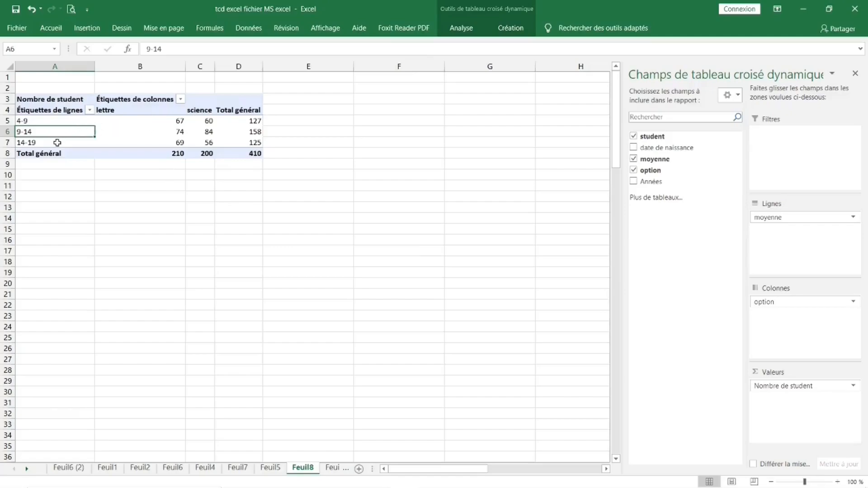
{"action": "left_click", "coordinate": [180, 141]}
{"action": "left_click", "coordinate": [219, 141]}
{"action": "left_click", "coordinate": [158, 125]}
{"action": "left_click", "coordinate": [250, 124]}
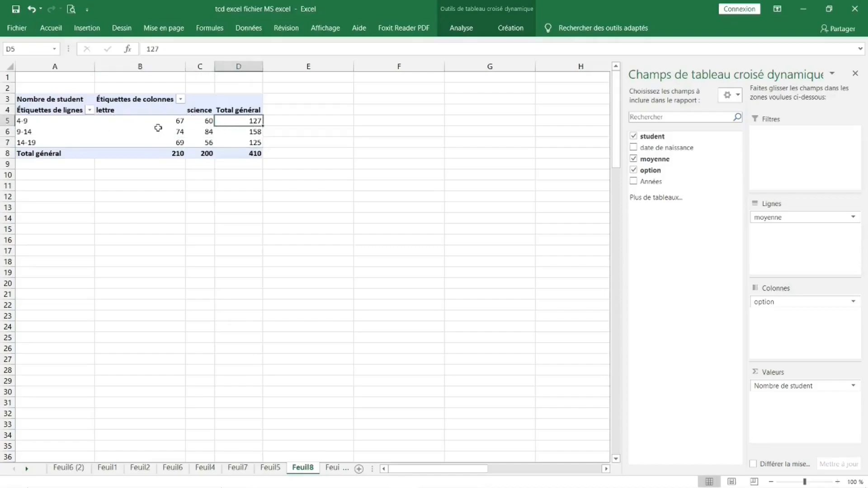
{"action": "left_click", "coordinate": [204, 130]}
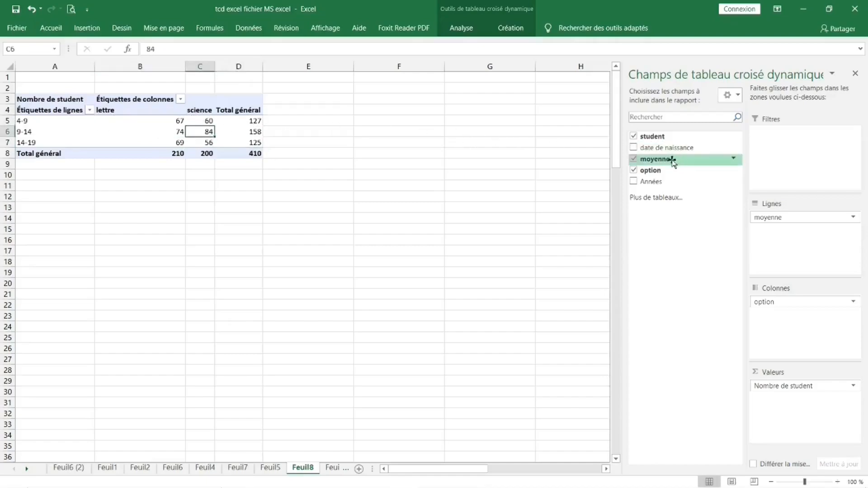
Add option as a second count value and display it as "% du total de la colonne parente"
{"action": "left_click_drag", "start_coordinate": [660, 171], "coordinate": [791, 411]}
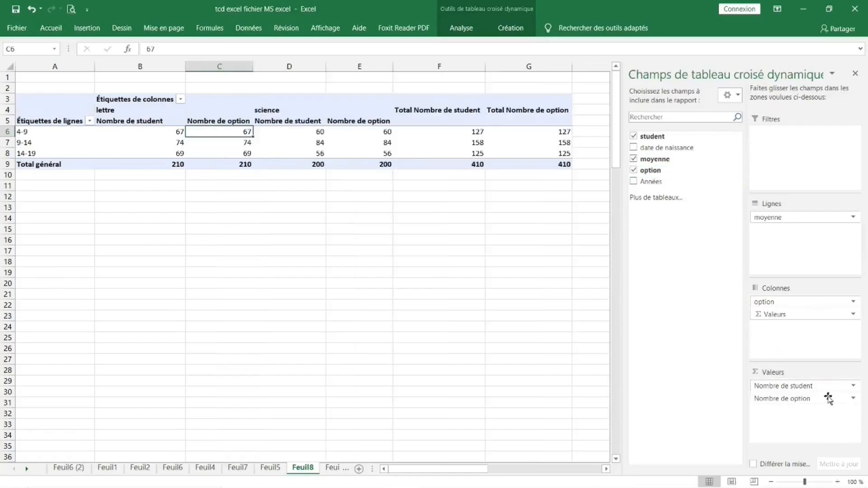
{"action": "left_click", "coordinate": [853, 399]}
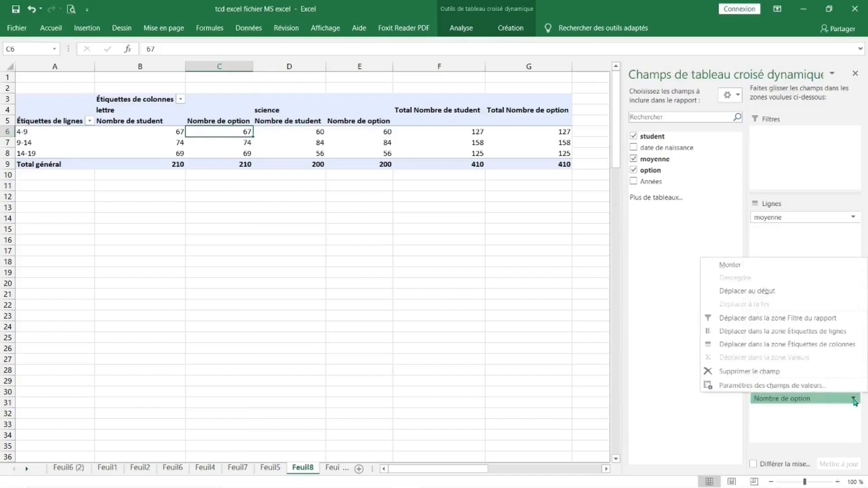
{"action": "left_click", "coordinate": [803, 388]}
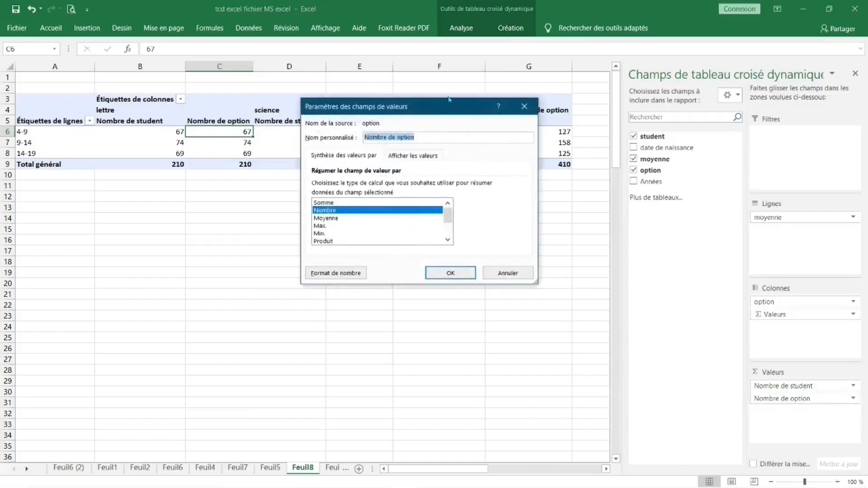
{"action": "left_click_drag", "start_coordinate": [432, 107], "coordinate": [441, 82]}
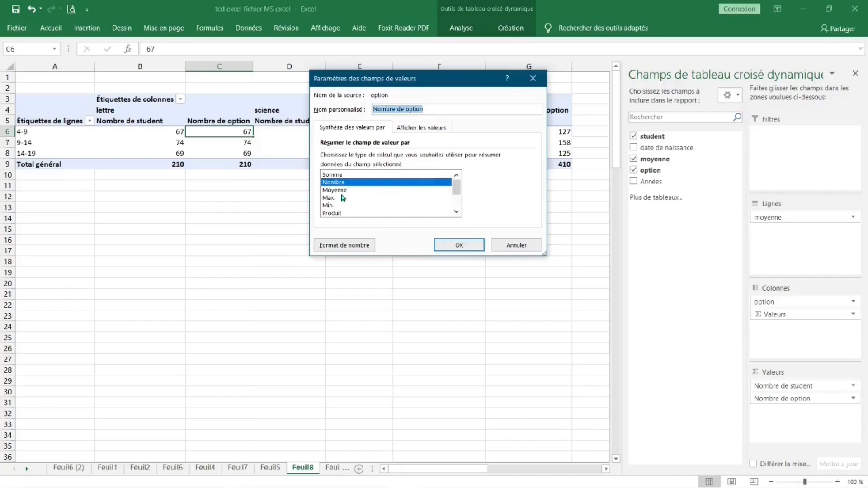
{"action": "left_click", "coordinate": [412, 131]}
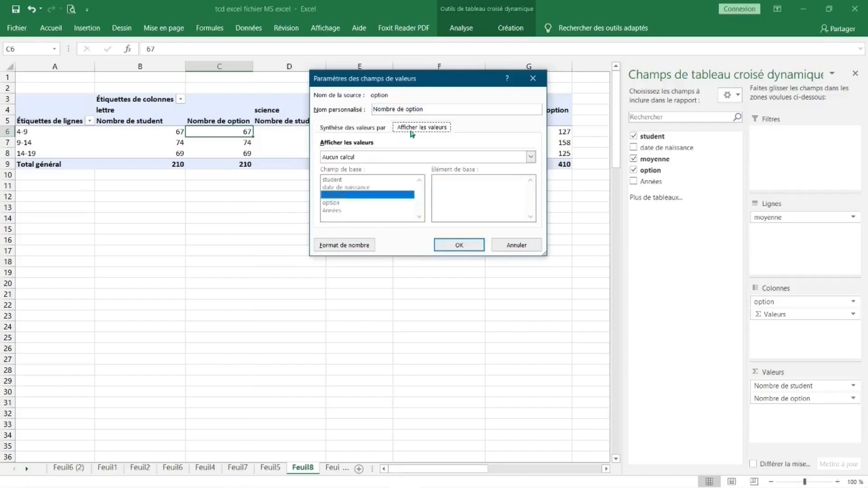
{"action": "left_click", "coordinate": [427, 158]}
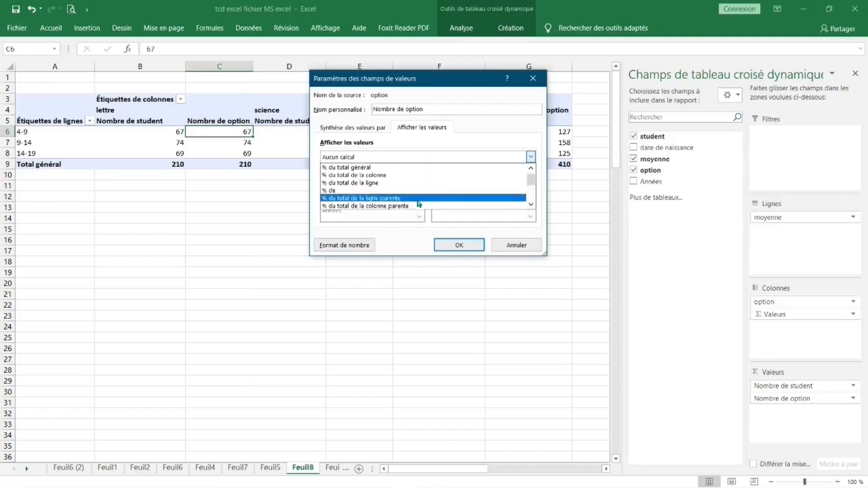
{"action": "left_click", "coordinate": [405, 206]}
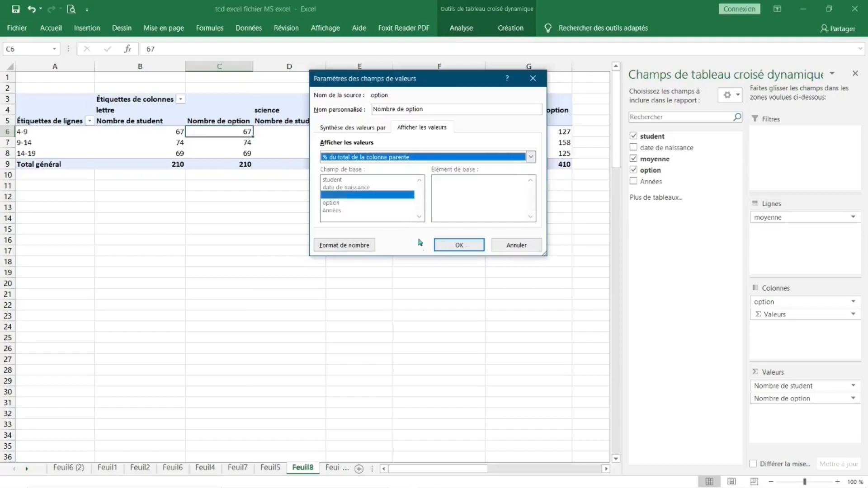
{"action": "left_click", "coordinate": [454, 249]}
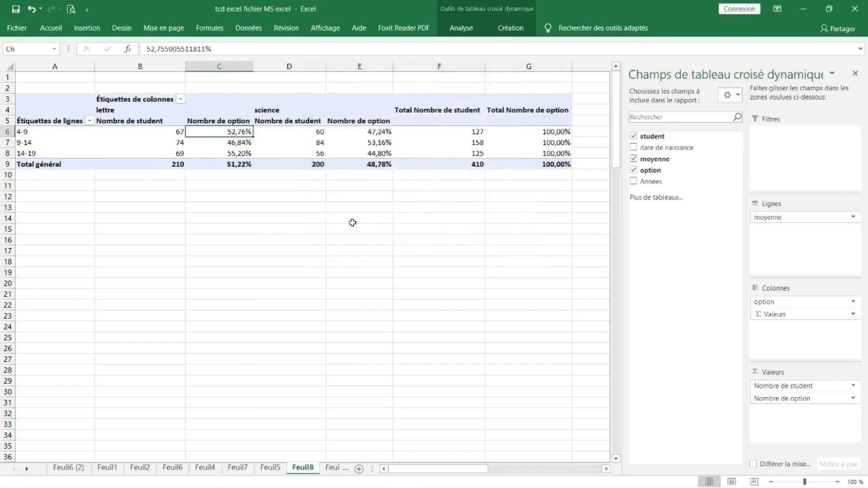
Change the pivot table's report layout to tabular form (Afficher sous forme tabulaire)
{"action": "left_click", "coordinate": [314, 219]}
{"action": "left_click", "coordinate": [231, 134]}
{"action": "left_click", "coordinate": [151, 141]}
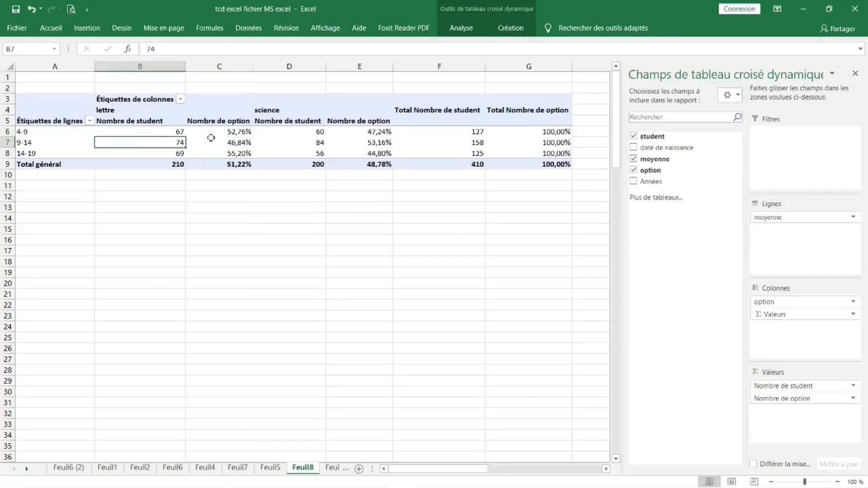
{"action": "left_click", "coordinate": [466, 30]}
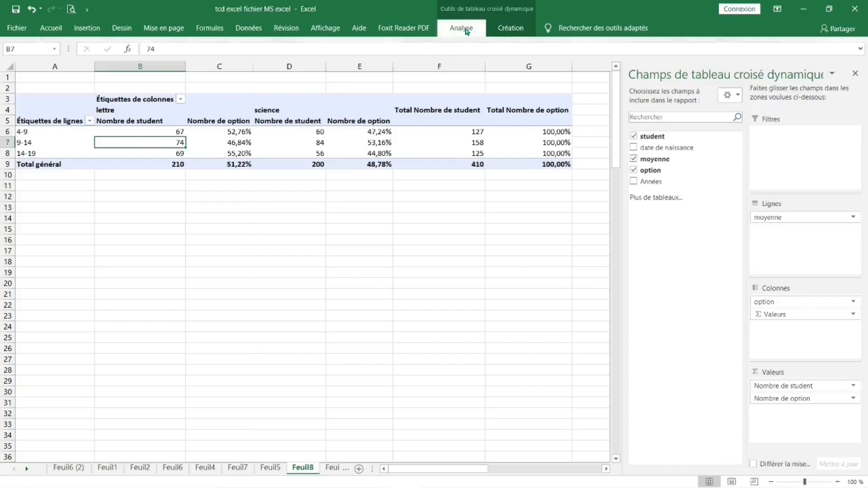
{"action": "left_click", "coordinate": [510, 28]}
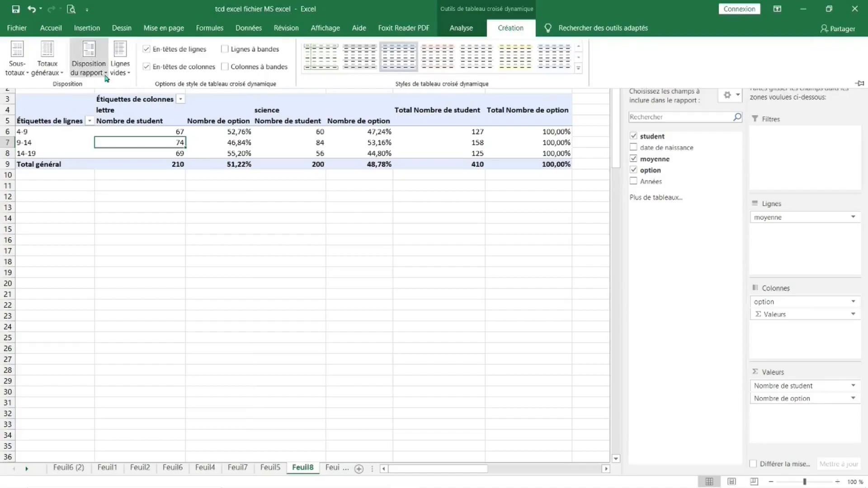
{"action": "left_click", "coordinate": [106, 74]}
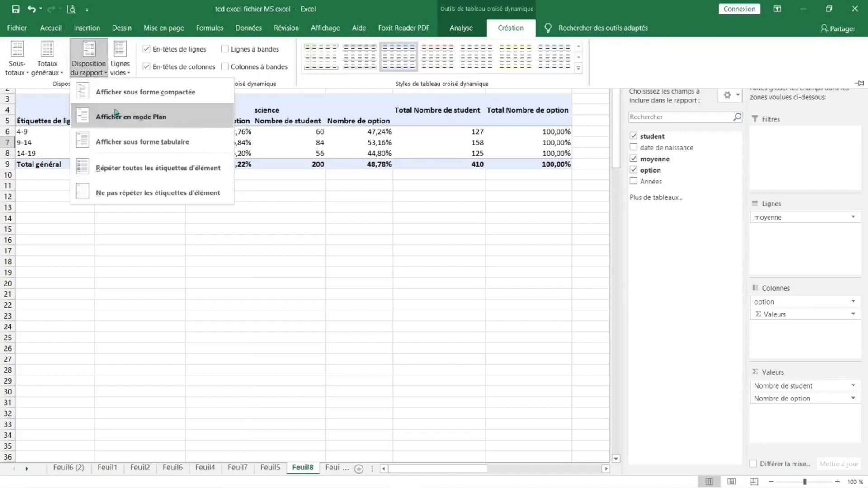
{"action": "left_click", "coordinate": [132, 141]}
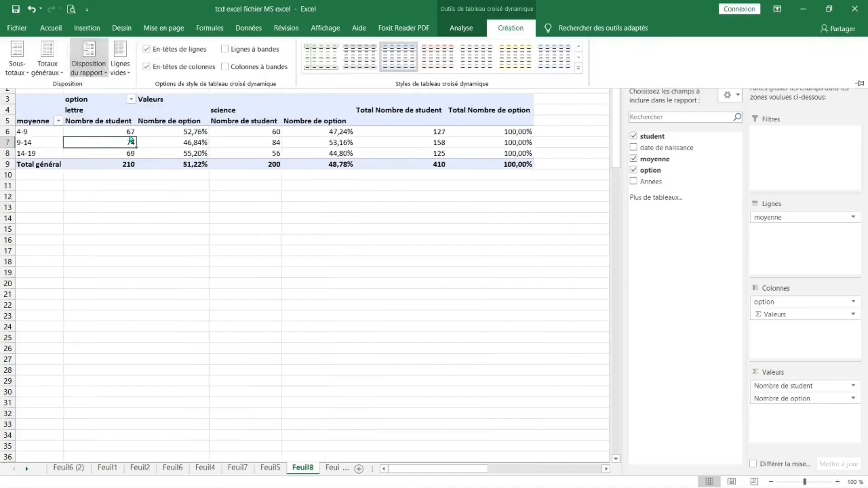
{"action": "left_click", "coordinate": [132, 174]}
{"action": "left_click", "coordinate": [129, 197]}
Fill the lettre option's student and option count columns in the pivot table with yellow
{"action": "left_click", "coordinate": [97, 116]}
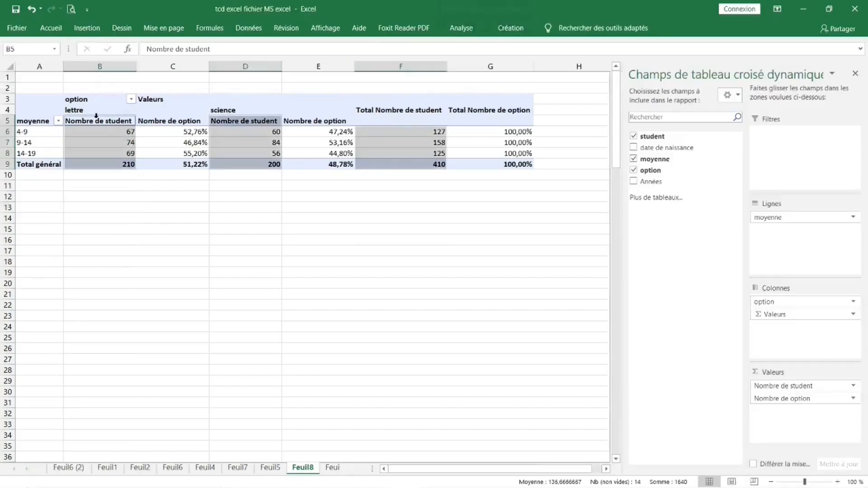
{"action": "left_click", "coordinate": [165, 116]}
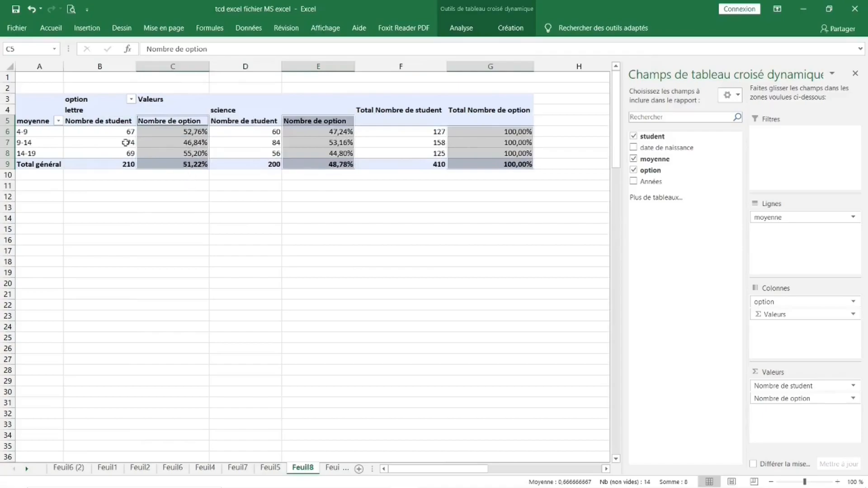
{"action": "left_click", "coordinate": [75, 102]}
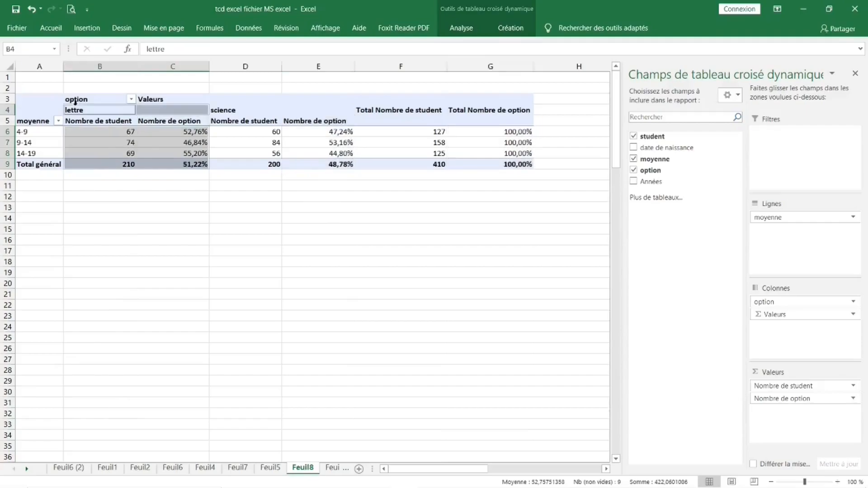
{"action": "left_click", "coordinate": [51, 27]}
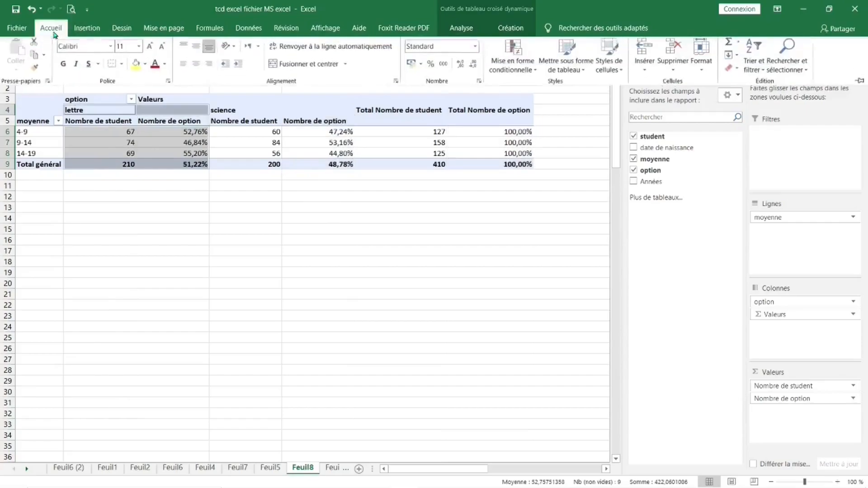
{"action": "left_click", "coordinate": [141, 67]}
{"action": "left_click", "coordinate": [209, 180]}
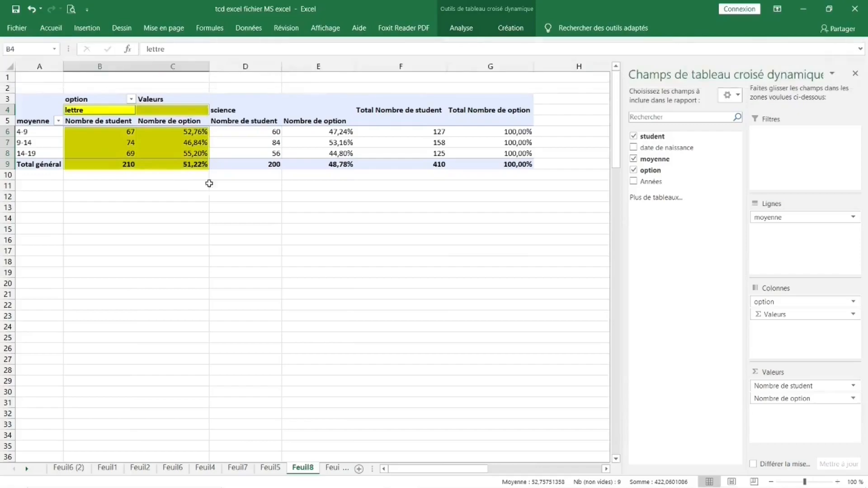
{"action": "left_click", "coordinate": [246, 204]}
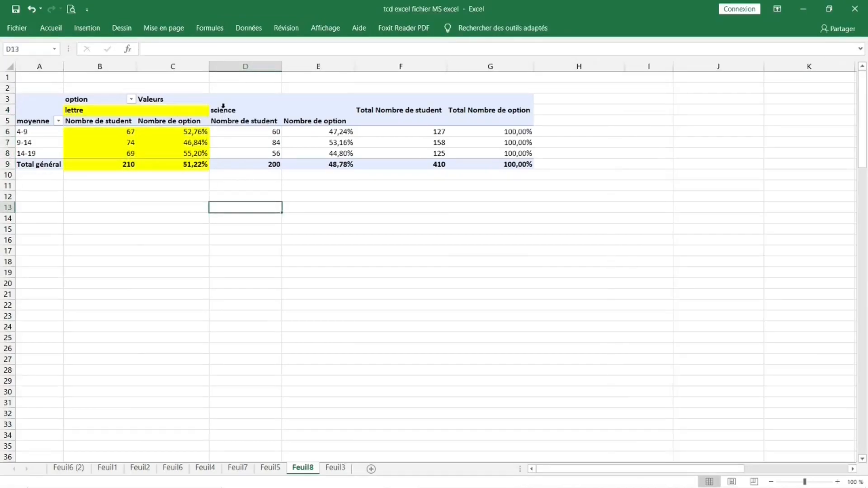
Fill the science option's student and option count columns in the pivot table with light green
{"action": "left_click", "coordinate": [224, 106]}
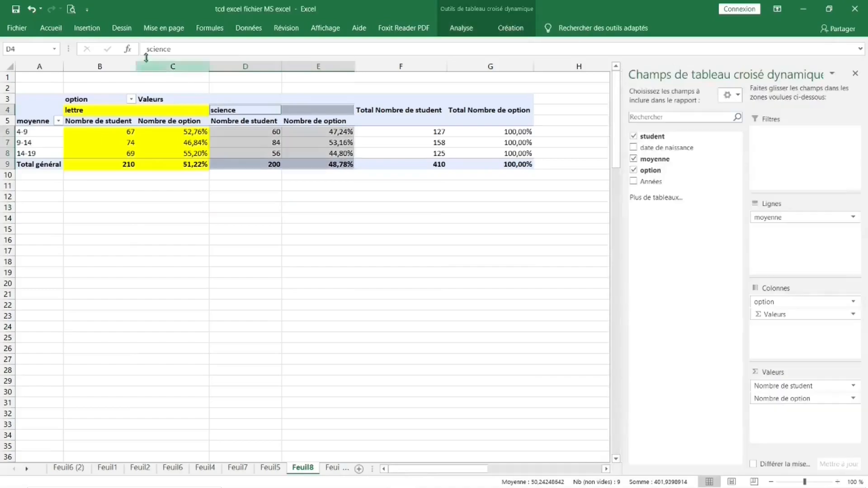
{"action": "left_click", "coordinate": [50, 28]}
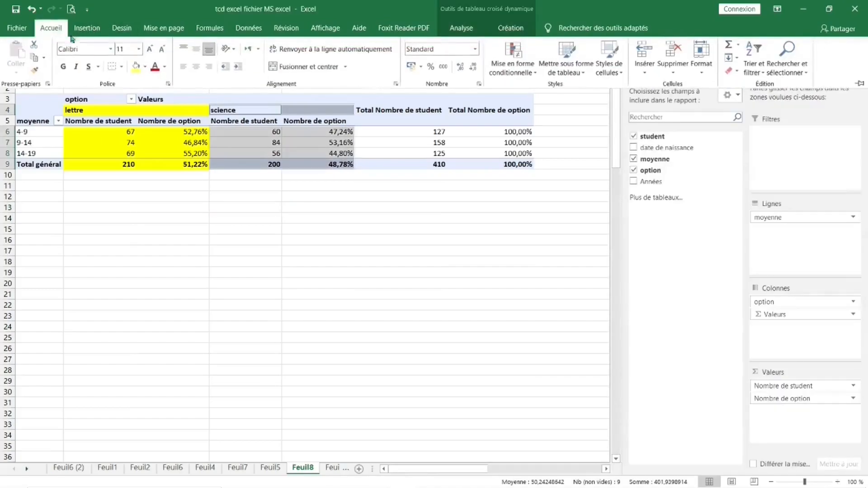
{"action": "left_click", "coordinate": [145, 67]}
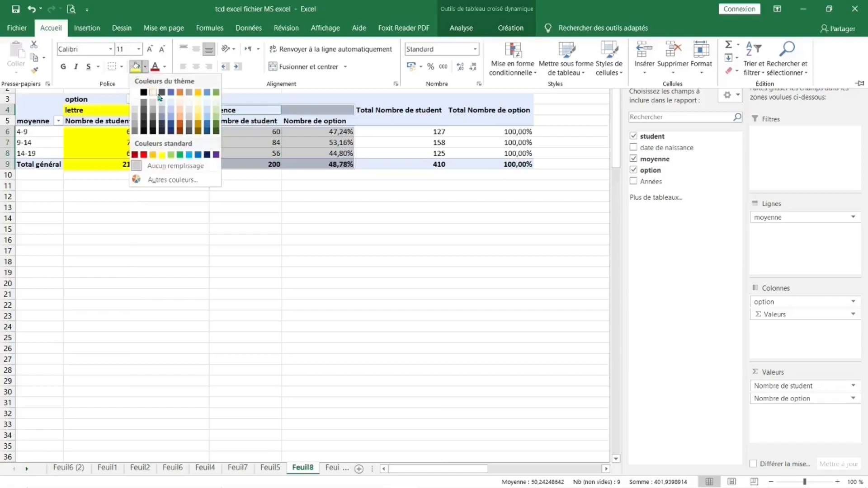
{"action": "left_click", "coordinate": [218, 106]}
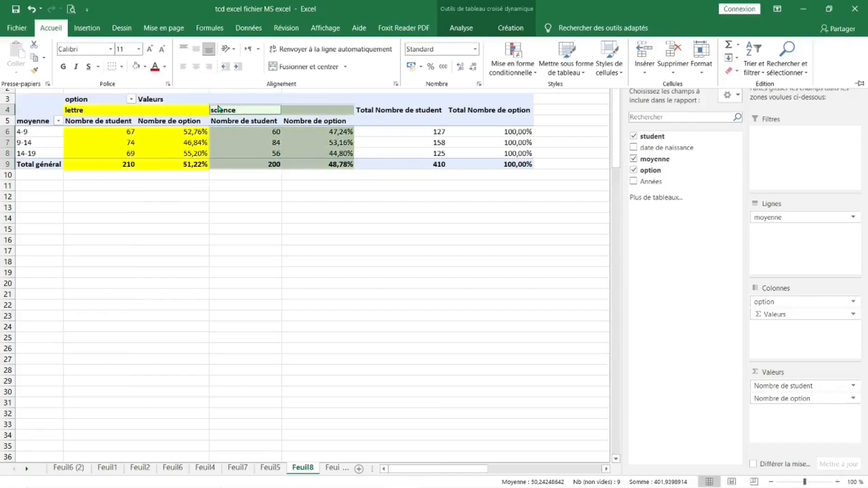
{"action": "left_click", "coordinate": [350, 190]}
{"action": "left_click", "coordinate": [284, 218]}
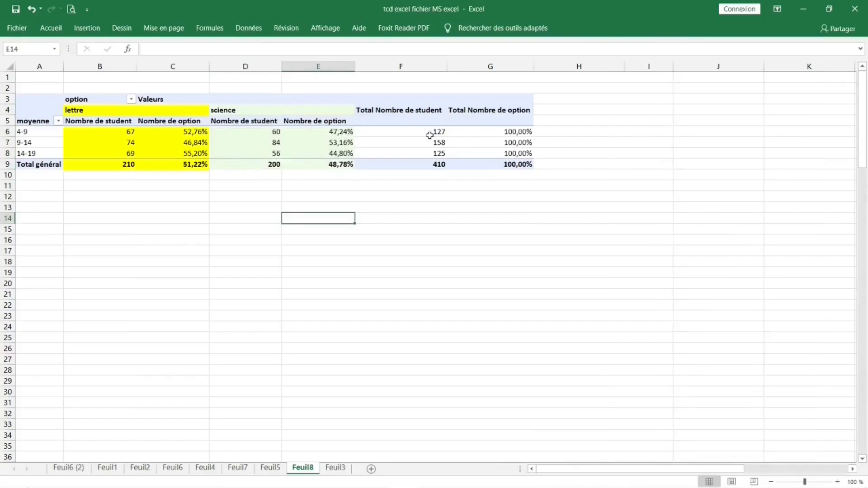
{"action": "left_click", "coordinate": [403, 220]}
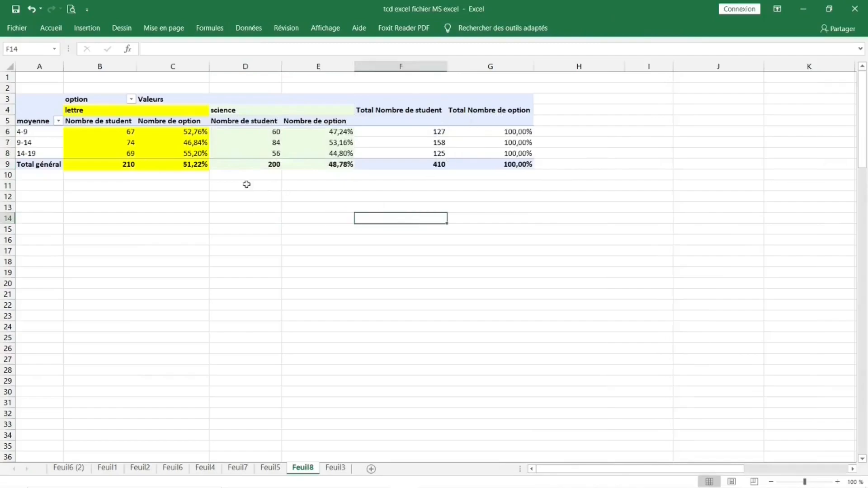
Move the option field from the pivot table's columns to its rows, above moyenne
{"action": "left_click", "coordinate": [216, 150]}
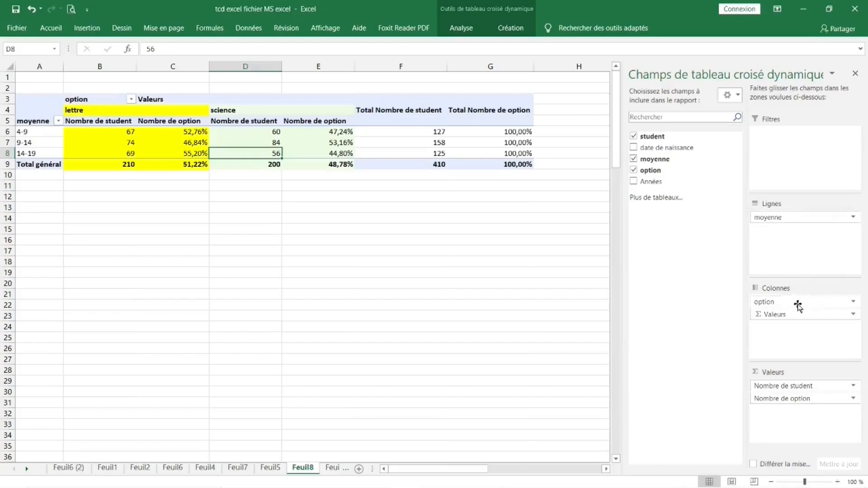
{"action": "left_click_drag", "start_coordinate": [798, 307], "coordinate": [806, 216]}
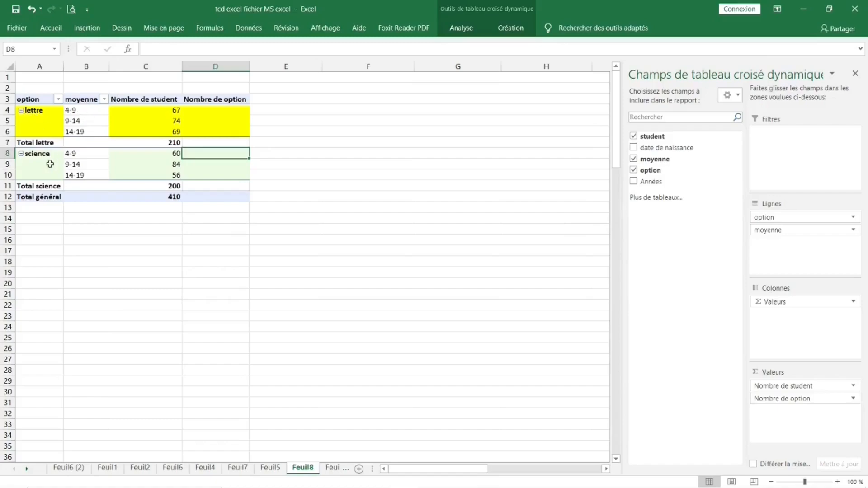
{"action": "left_click", "coordinate": [191, 165]}
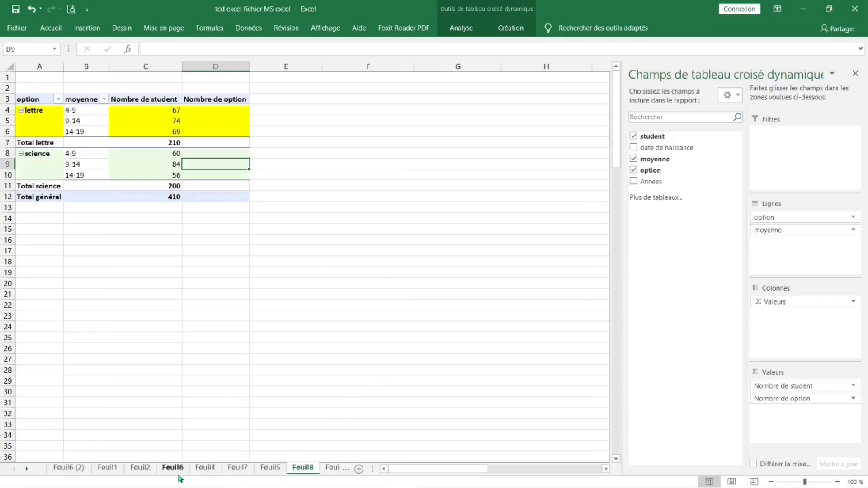
Create a pivot table from the student list Feuil3!$A$1:$D$411, placed on the existing sheet Feuil3 at cell F3
{"action": "left_click", "coordinate": [334, 468]}
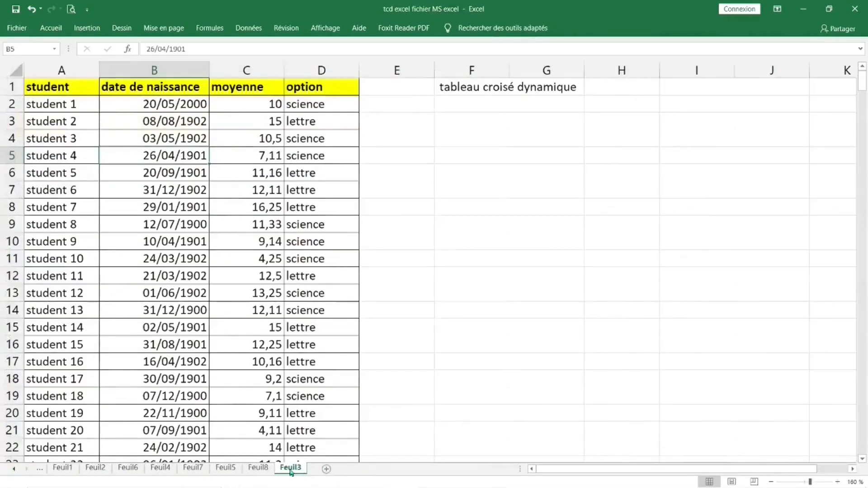
{"action": "left_click", "coordinate": [207, 206]}
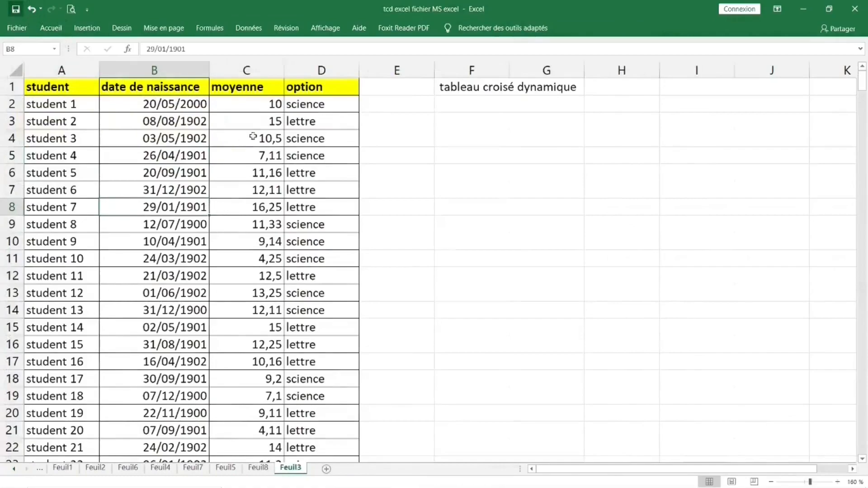
{"action": "left_click", "coordinate": [240, 150]}
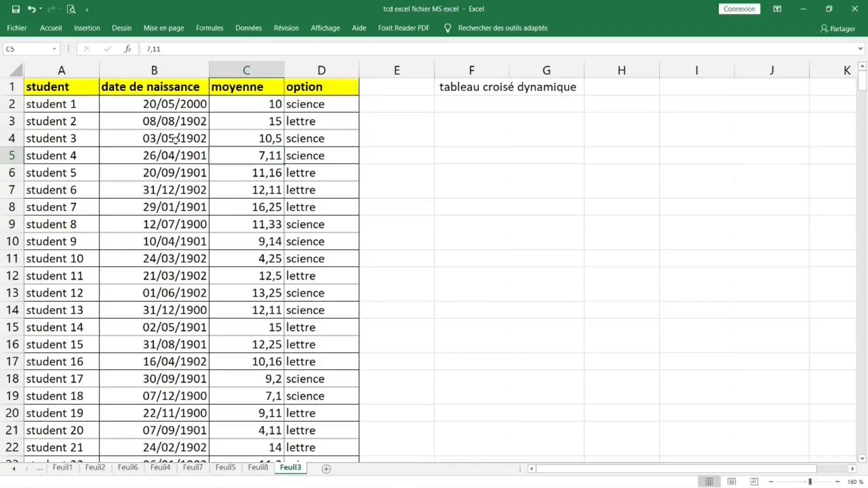
{"action": "left_click", "coordinate": [176, 140]}
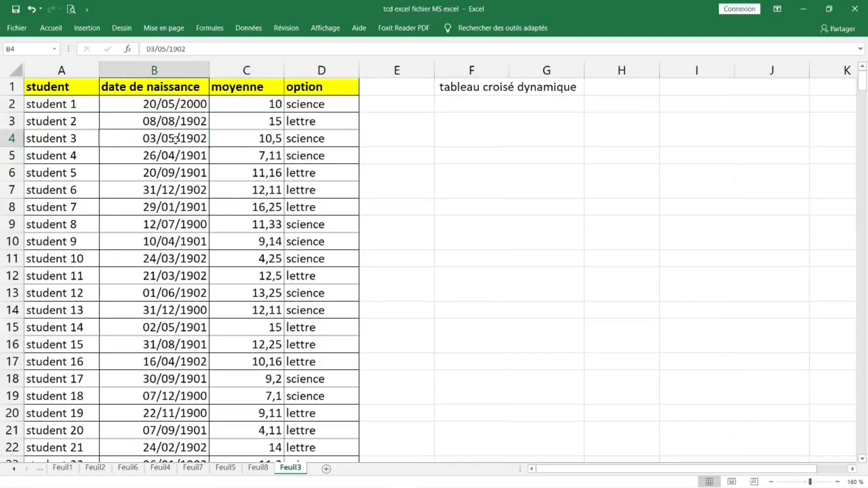
{"action": "left_click", "coordinate": [88, 29]}
{"action": "left_click", "coordinate": [19, 54]}
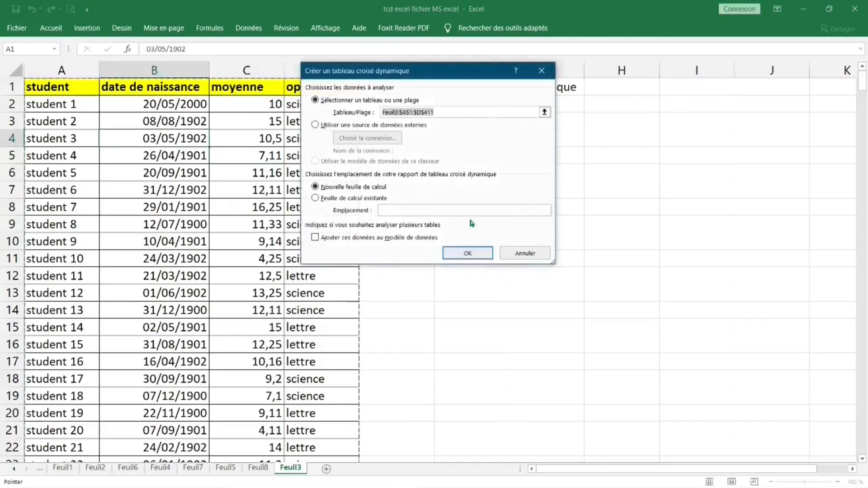
{"action": "left_click", "coordinate": [344, 199]}
{"action": "left_click_drag", "start_coordinate": [441, 71], "coordinate": [235, 92]}
{"action": "left_click", "coordinate": [445, 125]}
{"action": "left_click", "coordinate": [268, 276]}
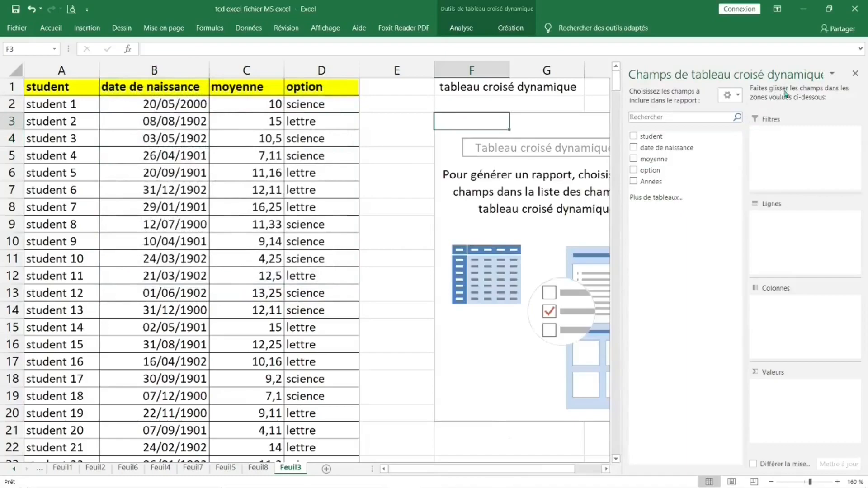
Show the pivot table's field list with fields and areas stacked, and narrow the pane to reveal more of the sheet
{"action": "left_click", "coordinate": [729, 95]}
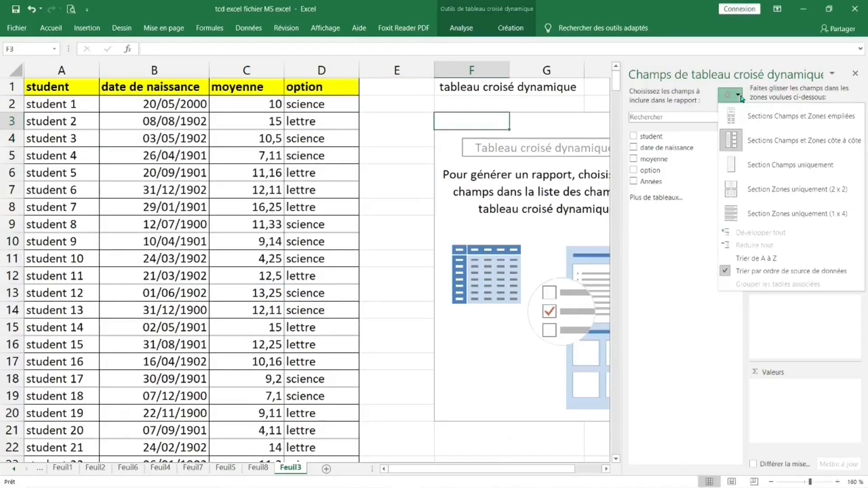
{"action": "left_click", "coordinate": [769, 119]}
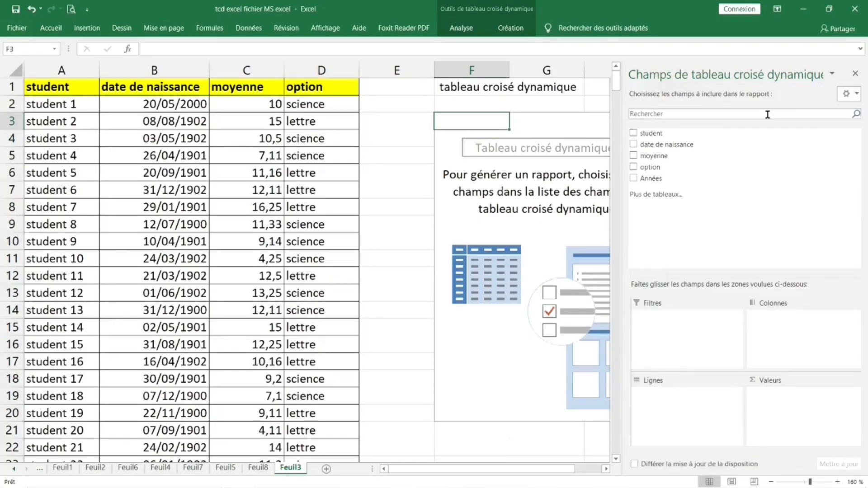
{"action": "left_click_drag", "start_coordinate": [622, 132], "coordinate": [726, 127]}
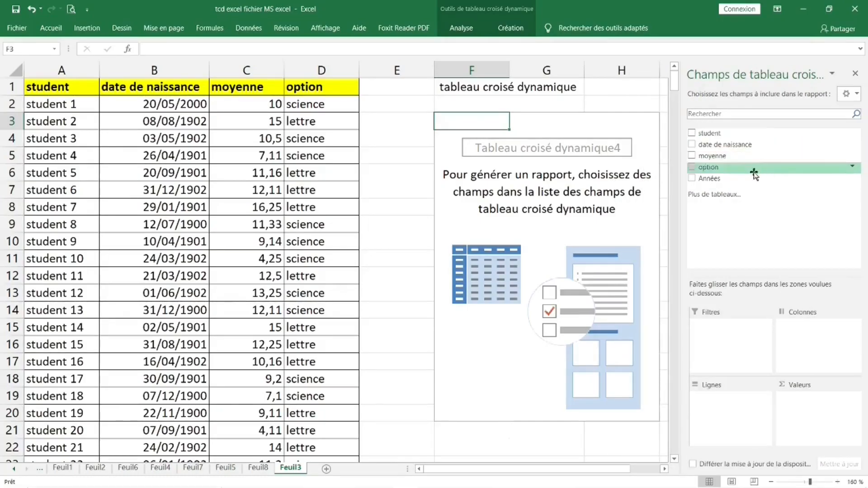
Add option as the new pivot table's report filter, replacing the existing cell data, and place moyenne in the rows
{"action": "left_click_drag", "start_coordinate": [726, 171], "coordinate": [732, 328]}
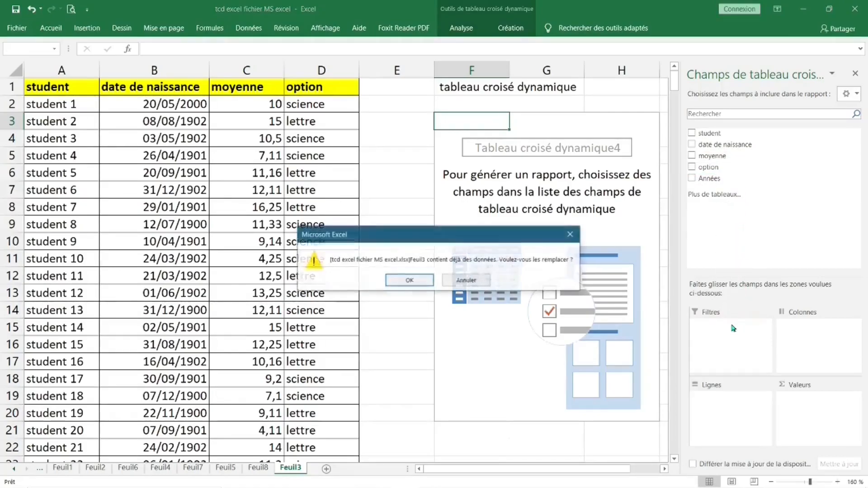
{"action": "left_click", "coordinate": [425, 283]}
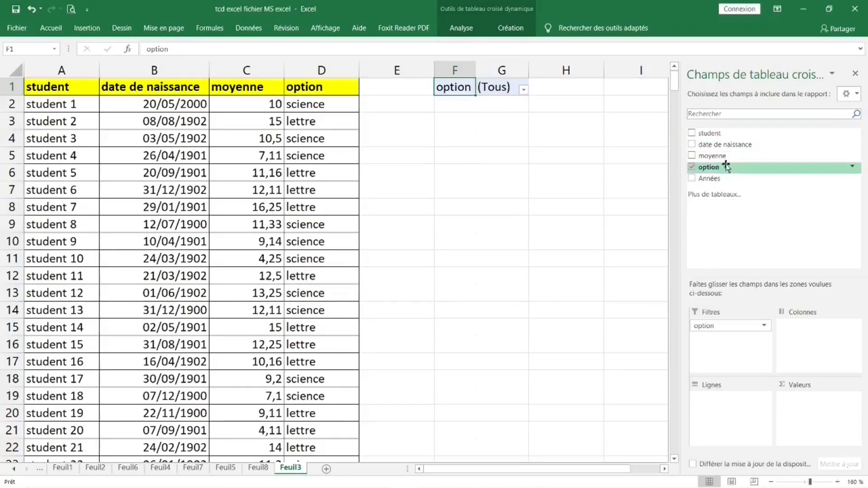
{"action": "left_click_drag", "start_coordinate": [723, 157], "coordinate": [711, 412]}
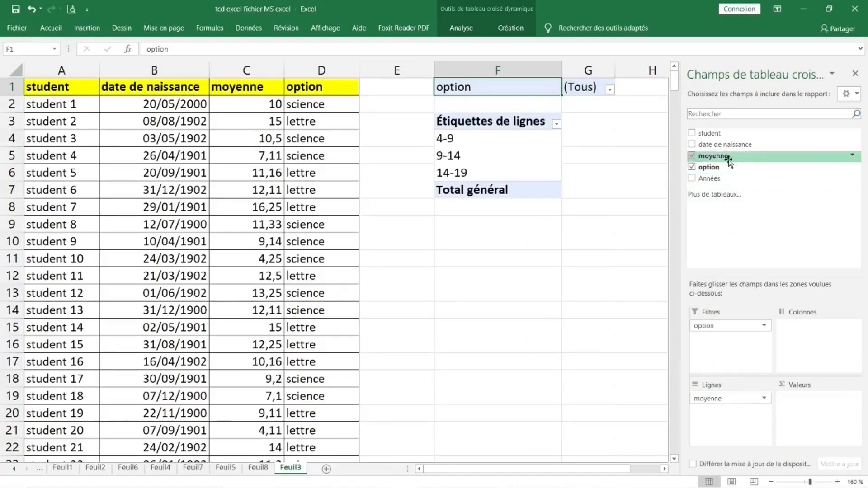
Ungroup the moyenne intervals in the row labels of the pivot table on Feuil3
{"action": "left_click", "coordinate": [465, 143]}
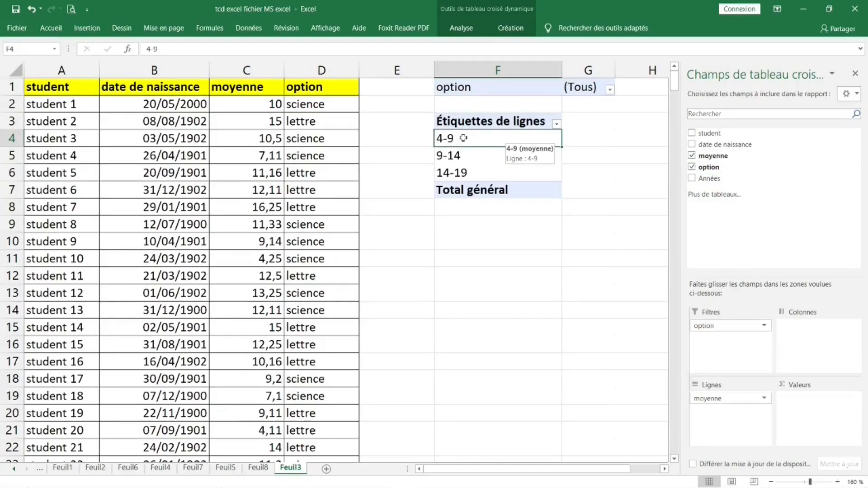
{"action": "right_click", "coordinate": [465, 140]}
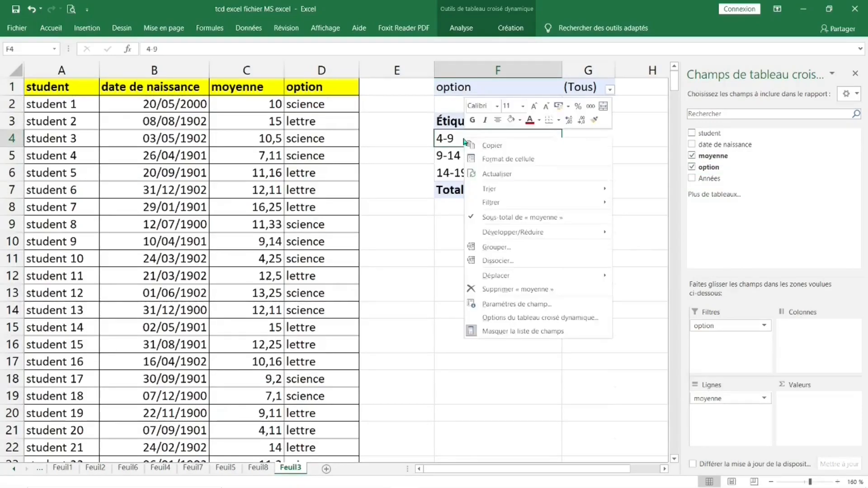
{"action": "left_click", "coordinate": [497, 260]}
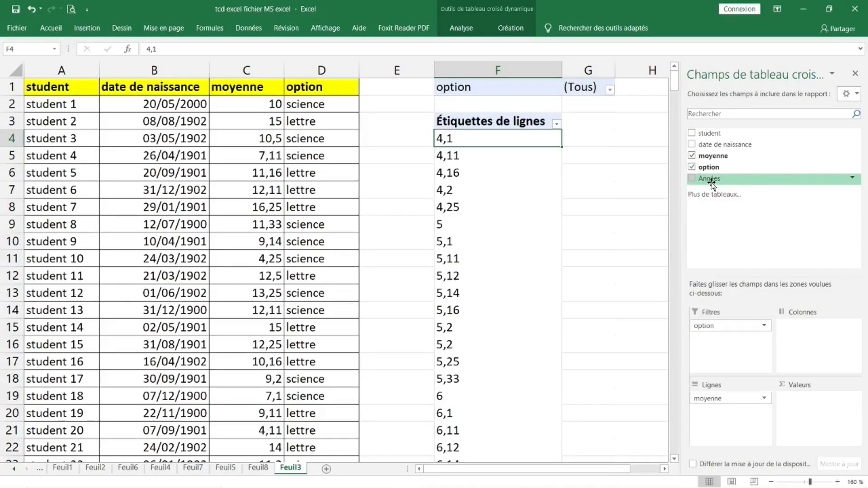
Add Années to the pivot table's rows above moyenne, and count Années in the values
{"action": "left_click_drag", "start_coordinate": [711, 181], "coordinate": [733, 397]}
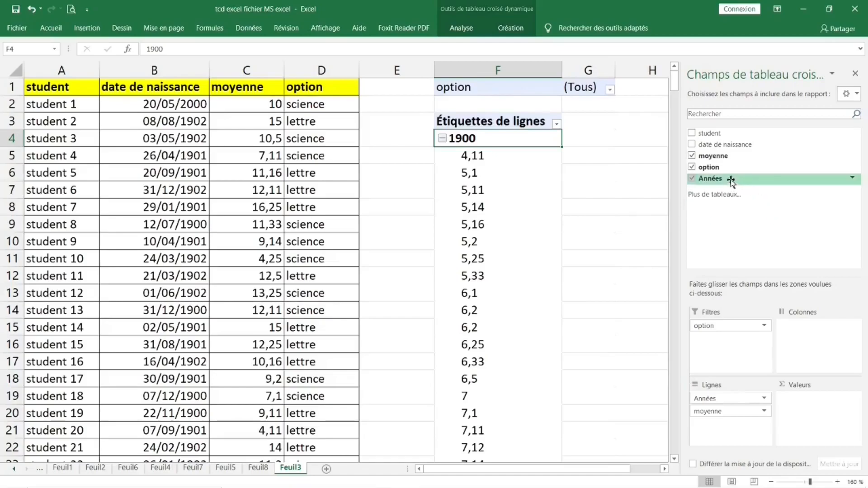
{"action": "left_click_drag", "start_coordinate": [727, 180], "coordinate": [809, 410]}
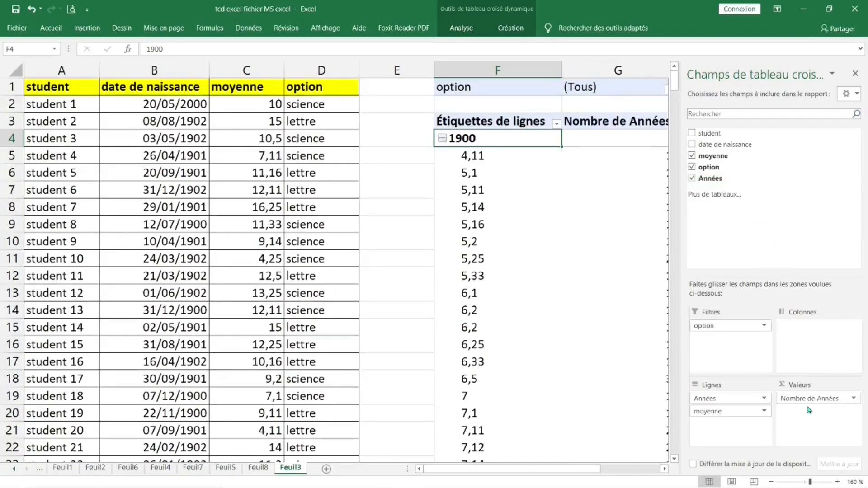
{"action": "left_click", "coordinate": [574, 244]}
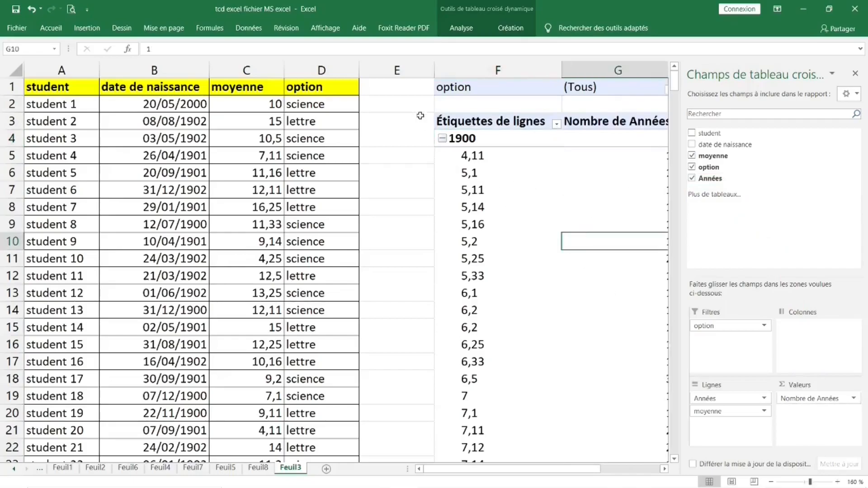
Group the moyenne row labels in intervals of 2, starting at 4 and ending at 20
{"action": "left_click", "coordinate": [482, 185]}
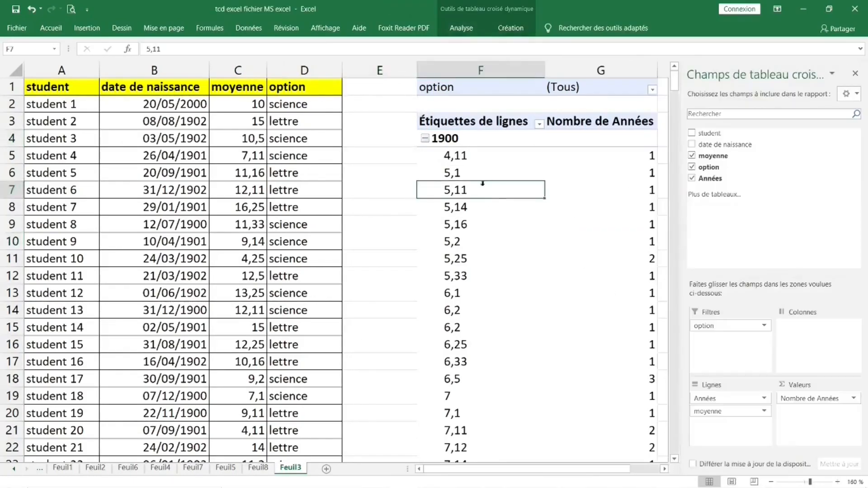
{"action": "right_click", "coordinate": [456, 190]}
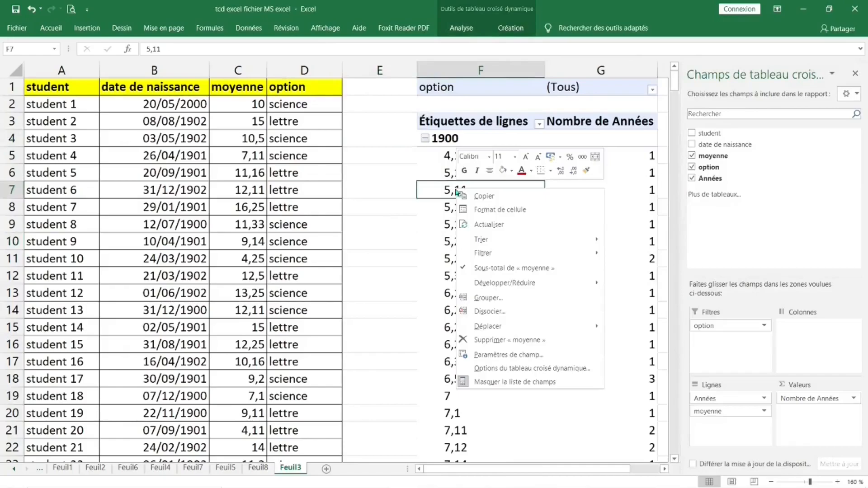
{"action": "left_click", "coordinate": [488, 298]}
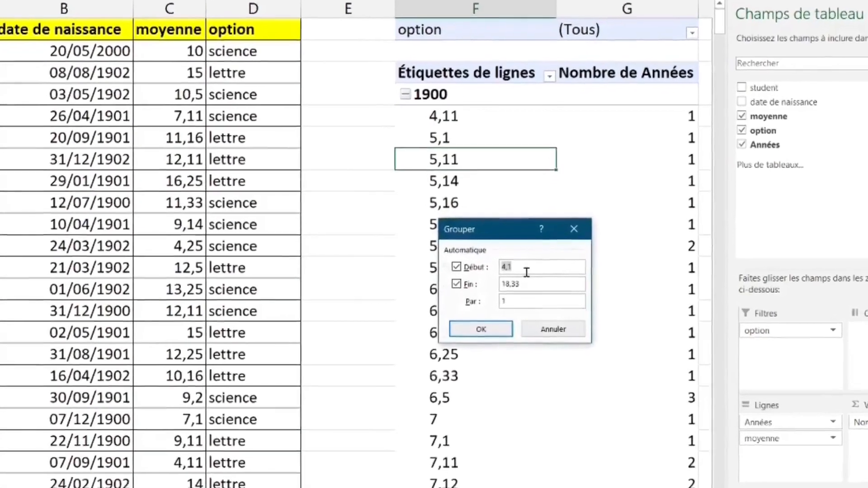
{"action": "type", "text": "4"}
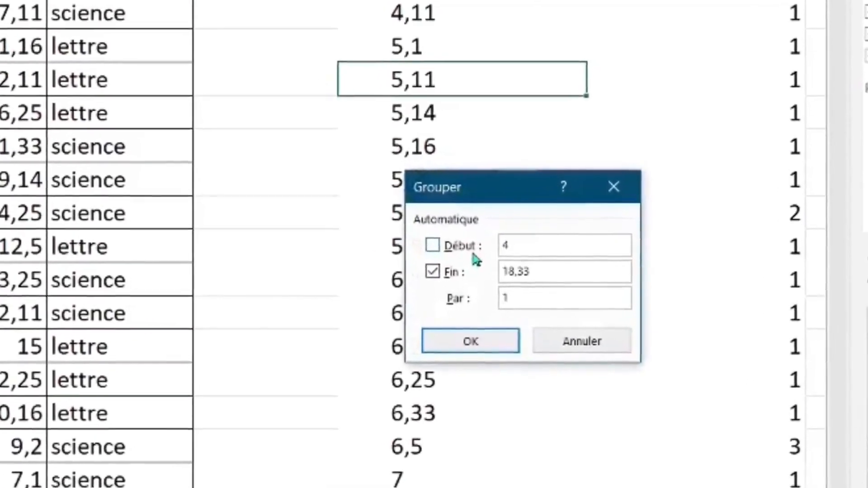
{"action": "left_click", "coordinate": [549, 276]}
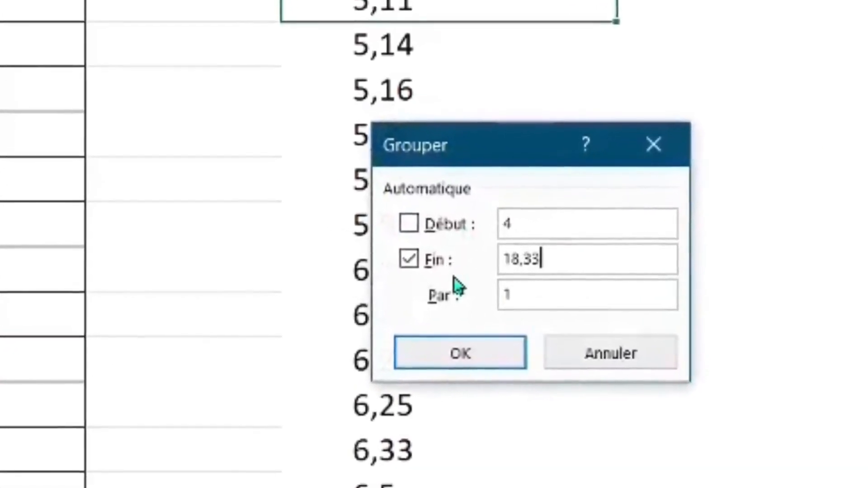
{"action": "left_click_drag", "start_coordinate": [583, 260], "coordinate": [468, 261]}
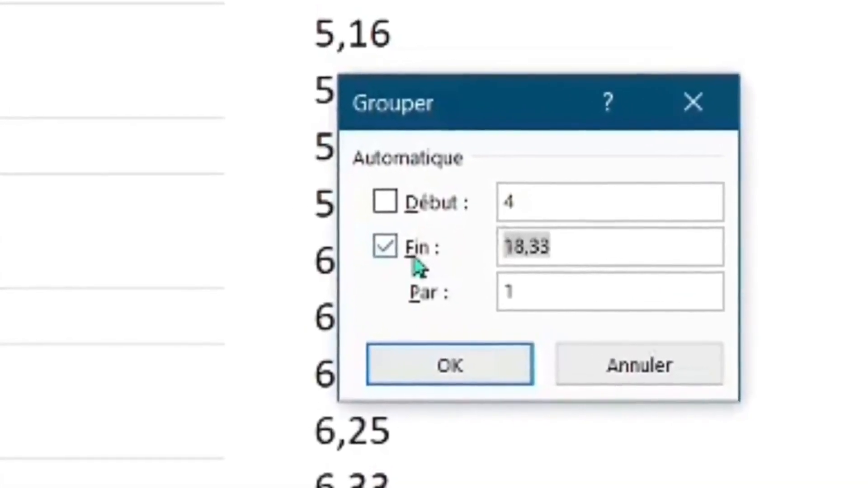
{"action": "type", "text": "20"}
{"action": "left_click_drag", "start_coordinate": [549, 289], "coordinate": [452, 298]}
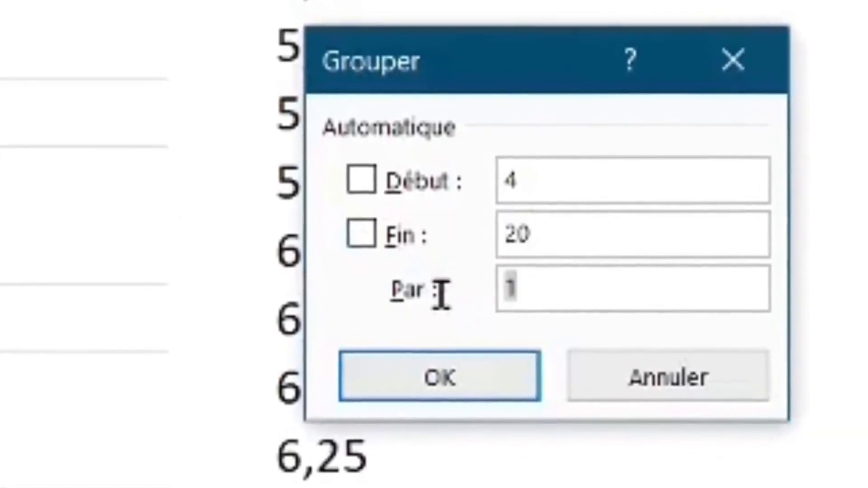
{"action": "key", "text": "BackSpace"}
{"action": "type", "text": "2"}
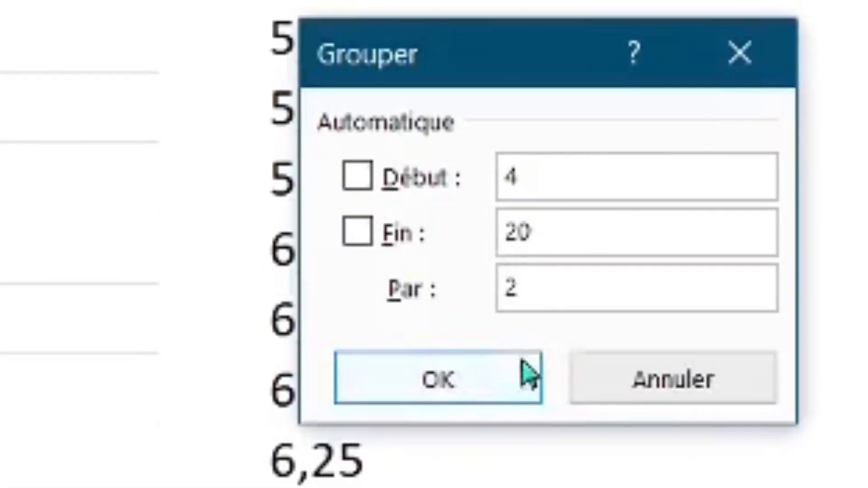
{"action": "left_click", "coordinate": [490, 391]}
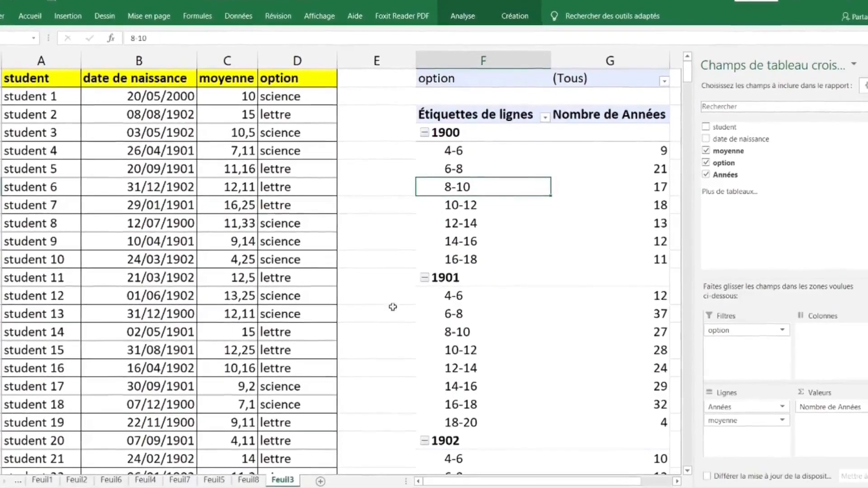
Move Années from the pivot table's rows to its columns, leaving the moyenne intervals as rows
{"action": "left_click", "coordinate": [376, 277]}
{"action": "left_click", "coordinate": [488, 198]}
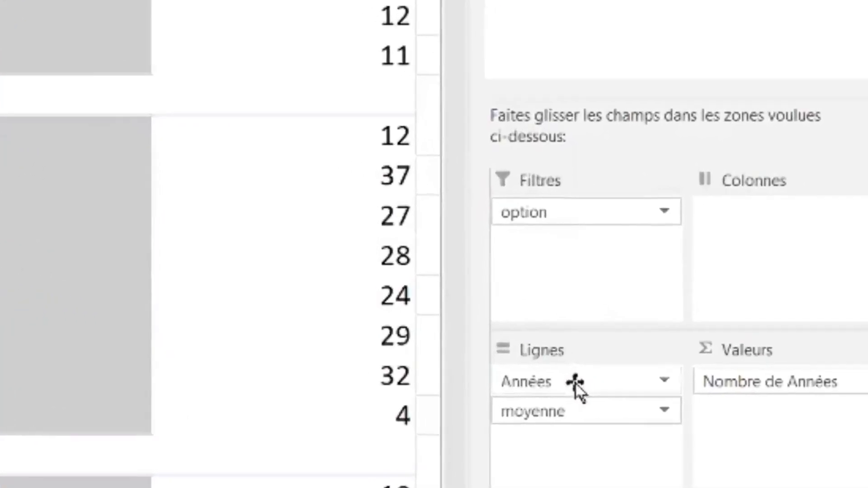
{"action": "left_click_drag", "start_coordinate": [818, 444], "coordinate": [859, 438]}
{"action": "left_click_drag", "start_coordinate": [624, 362], "coordinate": [769, 217]}
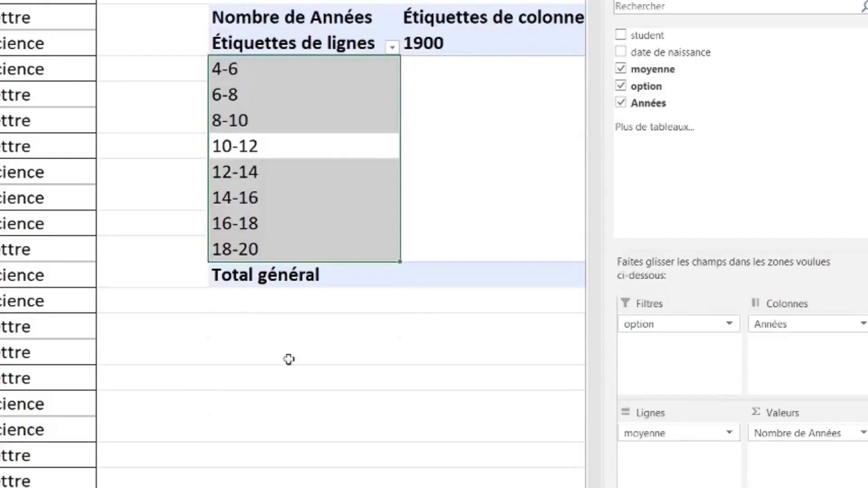
{"action": "left_click", "coordinate": [303, 357]}
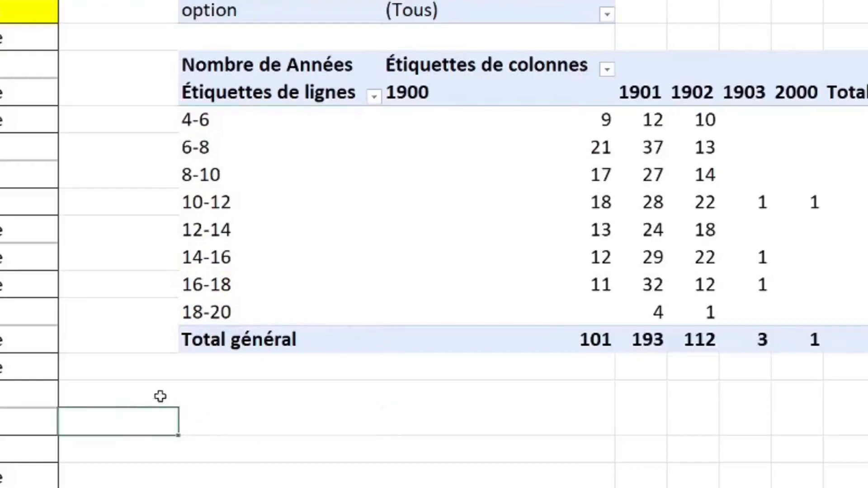
Display the moyenne by Années pivot table in tabular form
{"action": "left_click", "coordinate": [476, 115]}
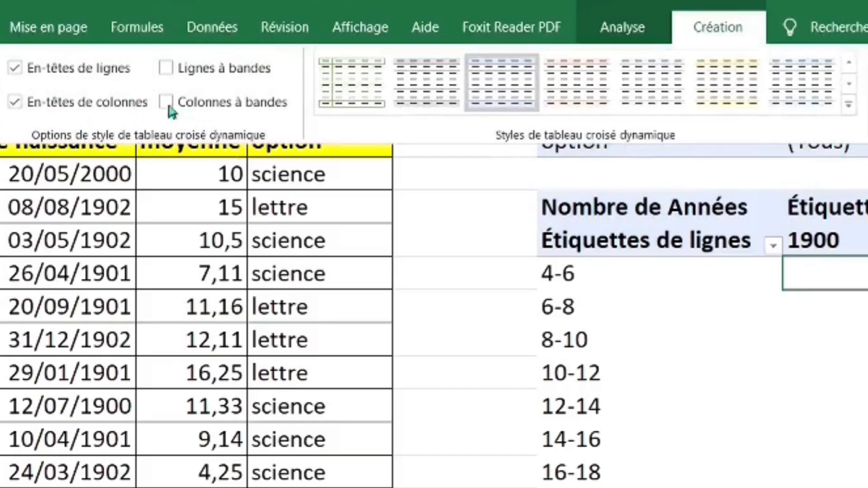
{"action": "left_click", "coordinate": [171, 76]}
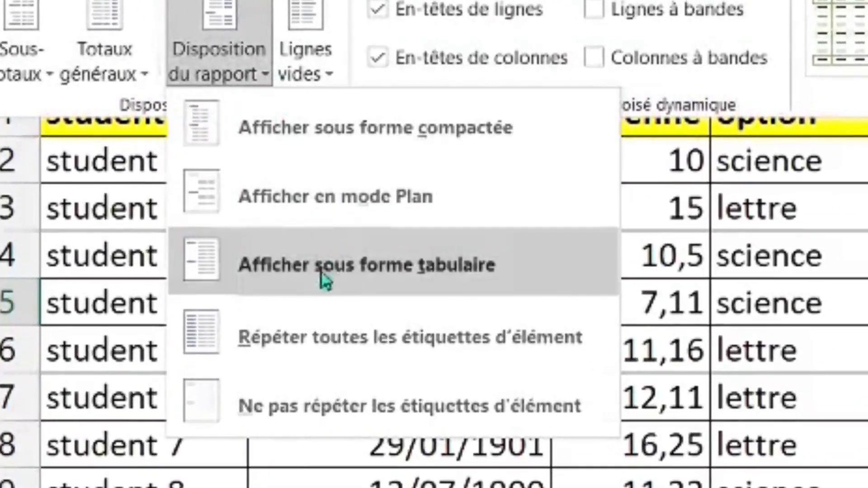
{"action": "left_click", "coordinate": [321, 271]}
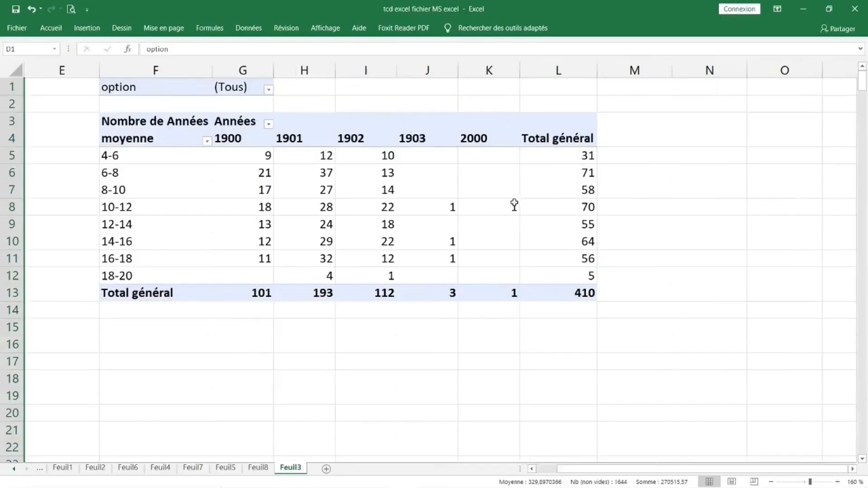
{"action": "left_click", "coordinate": [513, 206]}
{"action": "left_click", "coordinate": [267, 224]}
{"action": "left_click", "coordinate": [501, 330]}
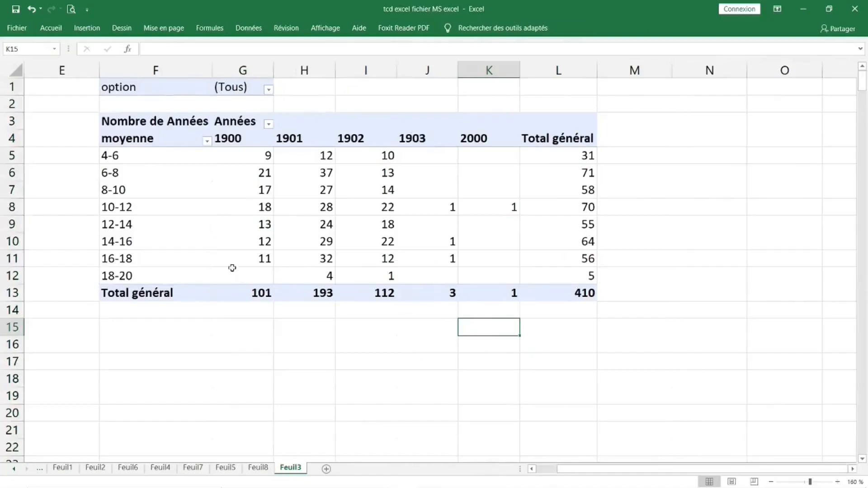
Extract the student records behind the 1900 column's grand total to a new sheet
{"action": "left_click", "coordinate": [575, 293]}
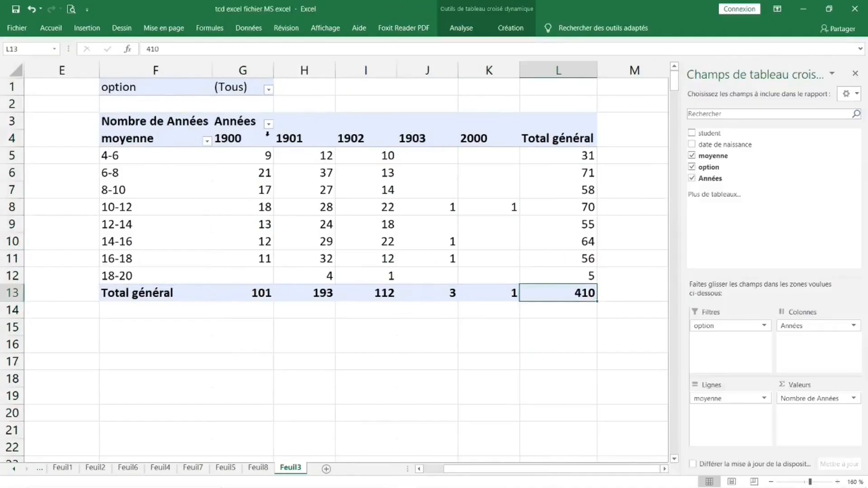
{"action": "left_click", "coordinate": [253, 292]}
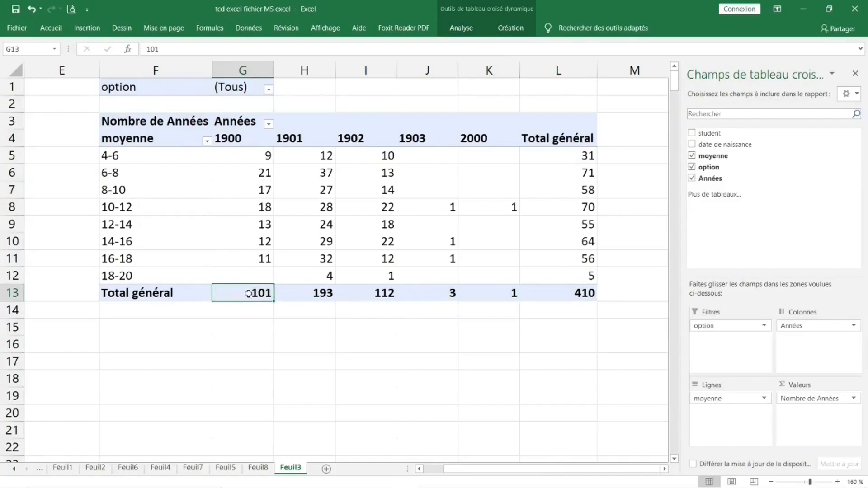
{"action": "double_click", "coordinate": [248, 294]}
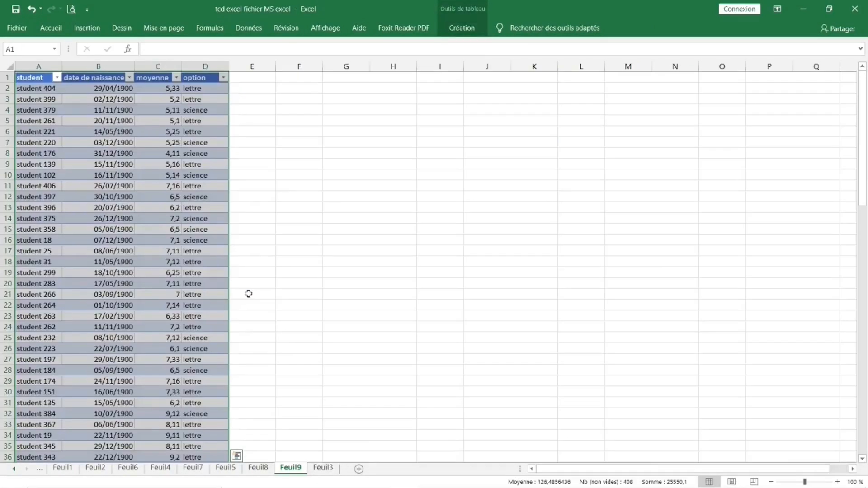
Return to the pivot table on Feuil3 and extract the records behind the 1901 grand total to a new sheet
{"action": "left_click", "coordinate": [328, 469]}
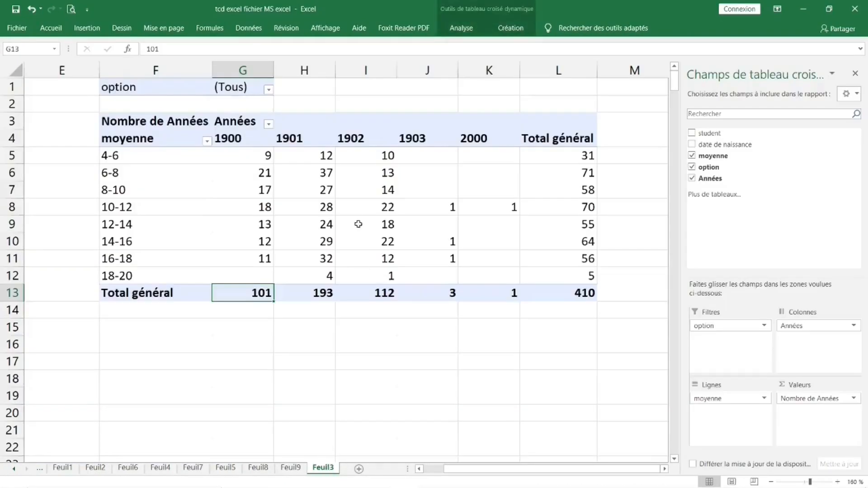
{"action": "left_click", "coordinate": [316, 294]}
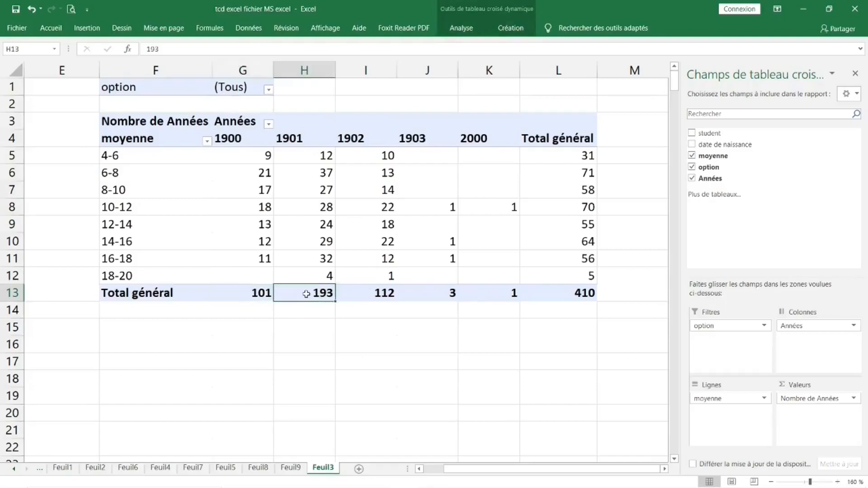
{"action": "double_click", "coordinate": [306, 294]}
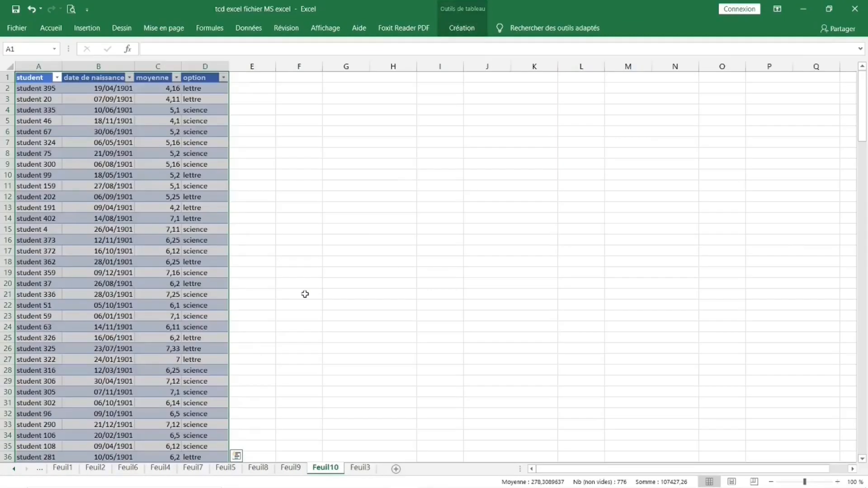